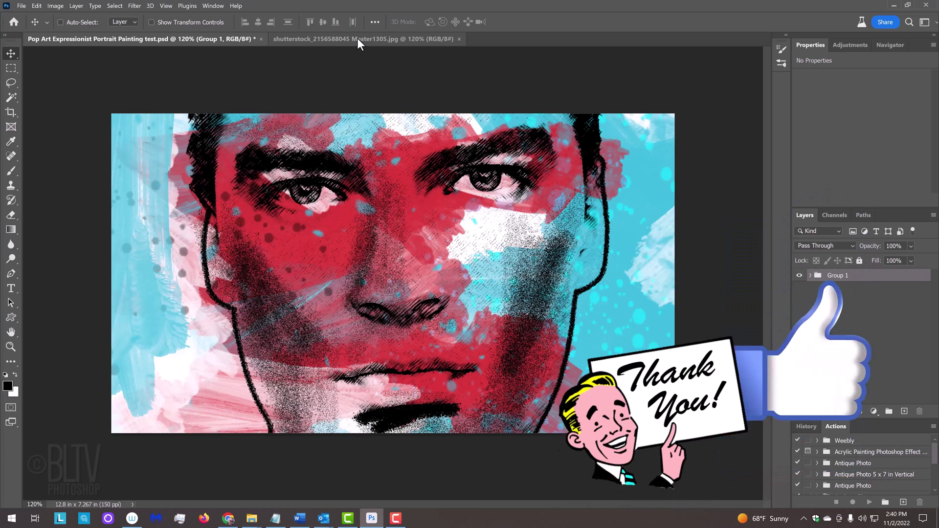
- Make the shutterstock portrait photo the active document
click(358, 42)
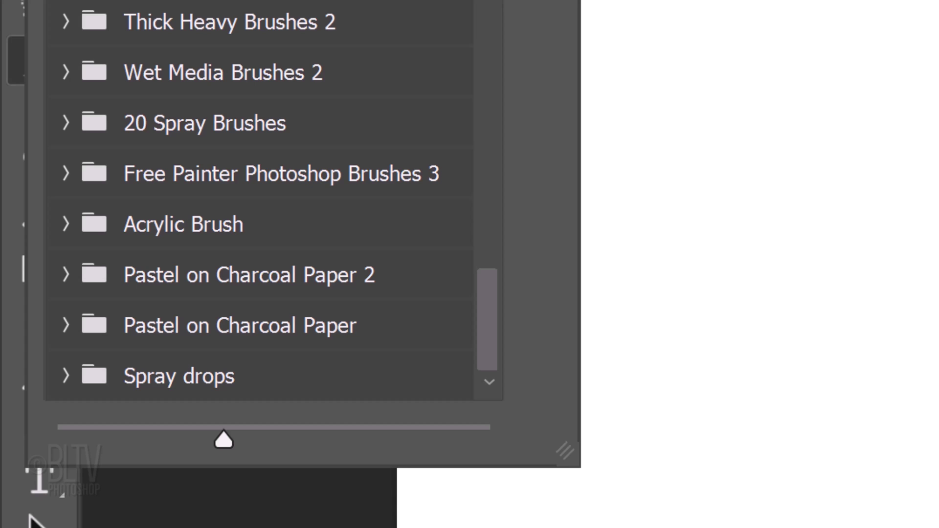
click(360, 40)
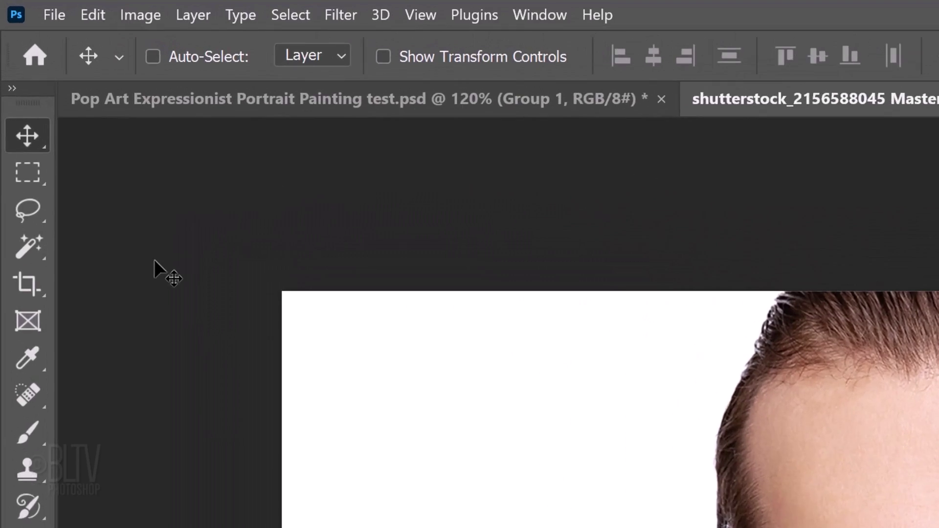
- Set the Crop Tool to W x H x Resolution: 1920 px wide, 150 px/in, no height
click(32, 330)
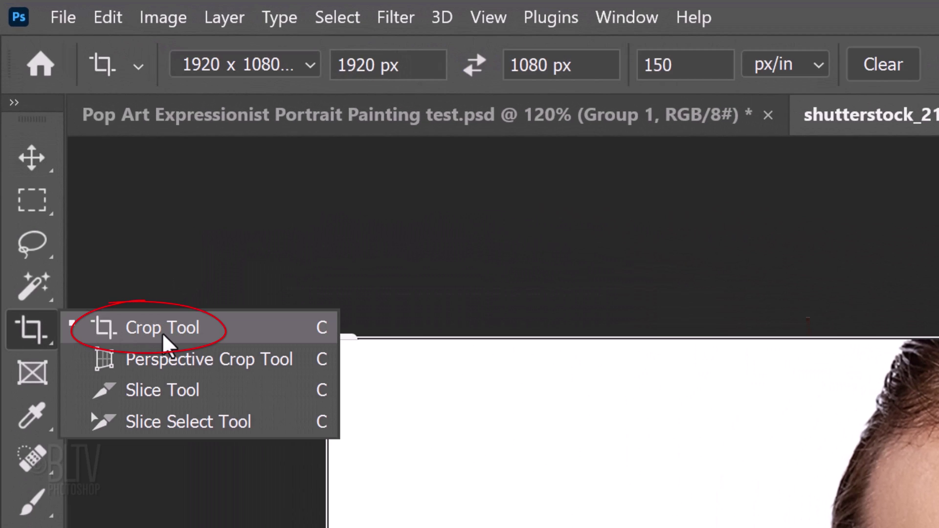
click(162, 333)
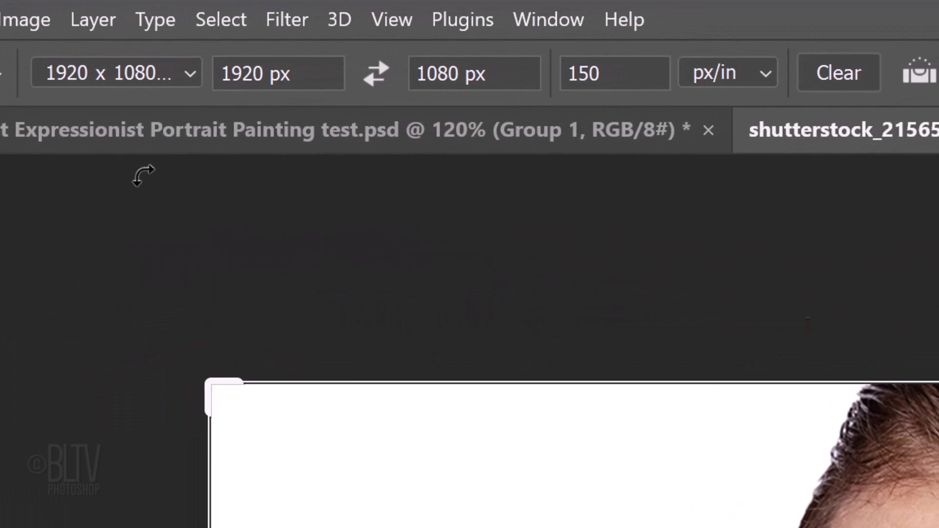
click(225, 71)
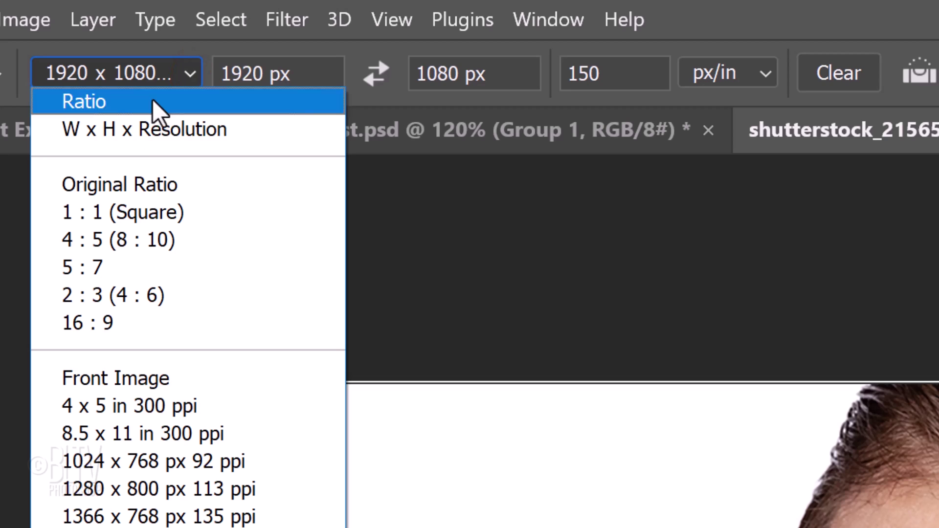
click(125, 132)
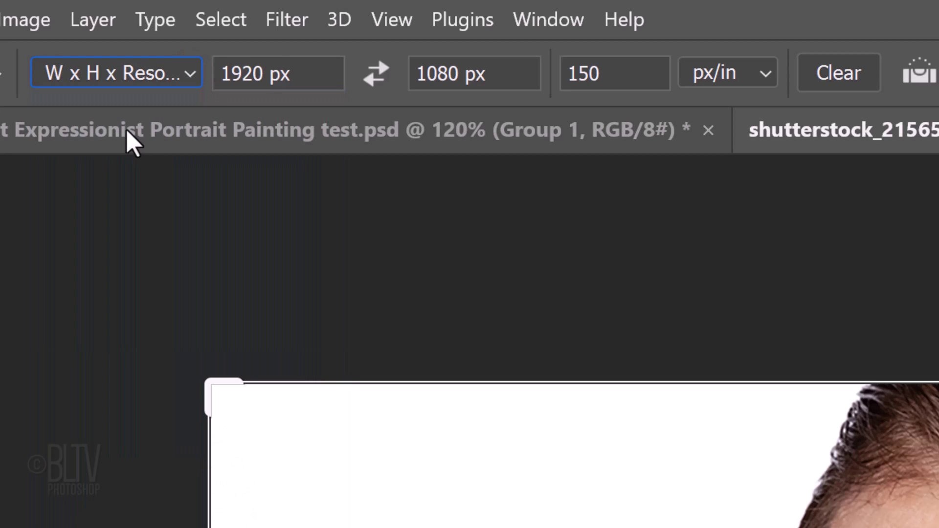
click(842, 70)
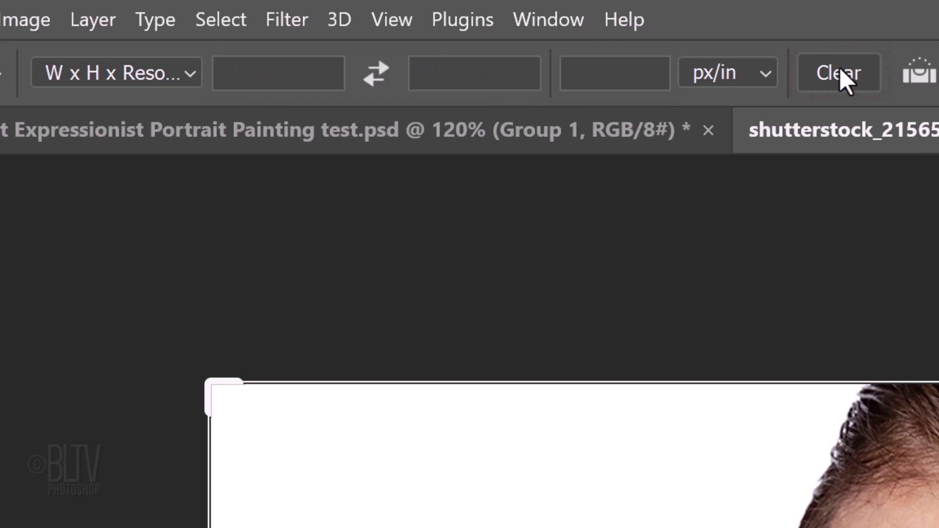
click(546, 86)
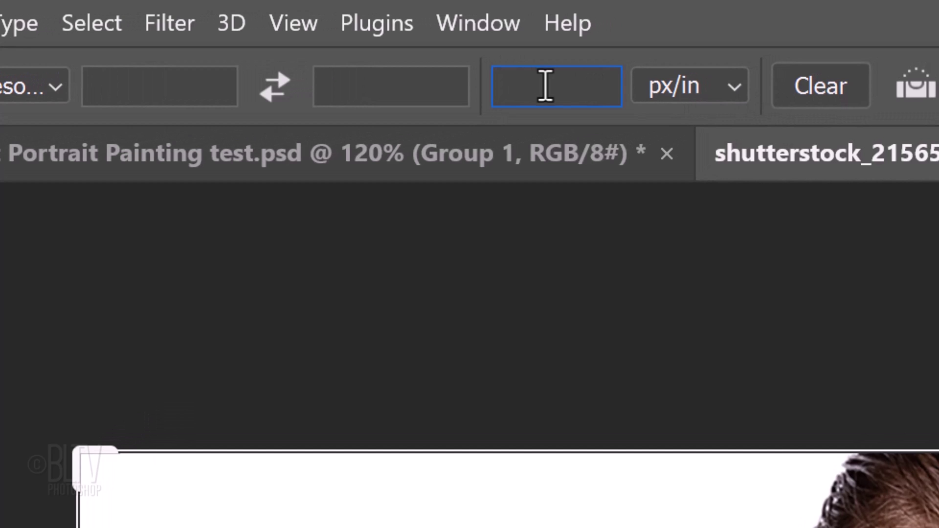
text(150)
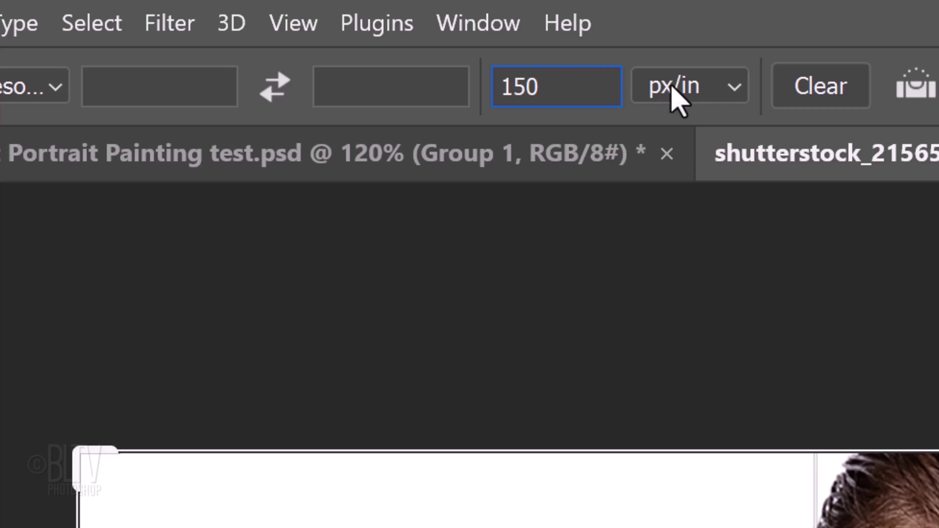
click(130, 86)
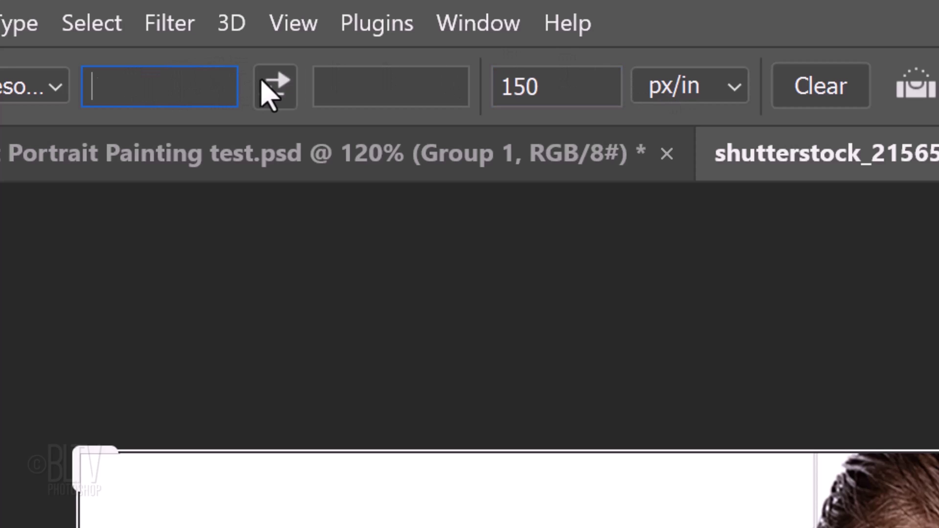
text(1920 px)
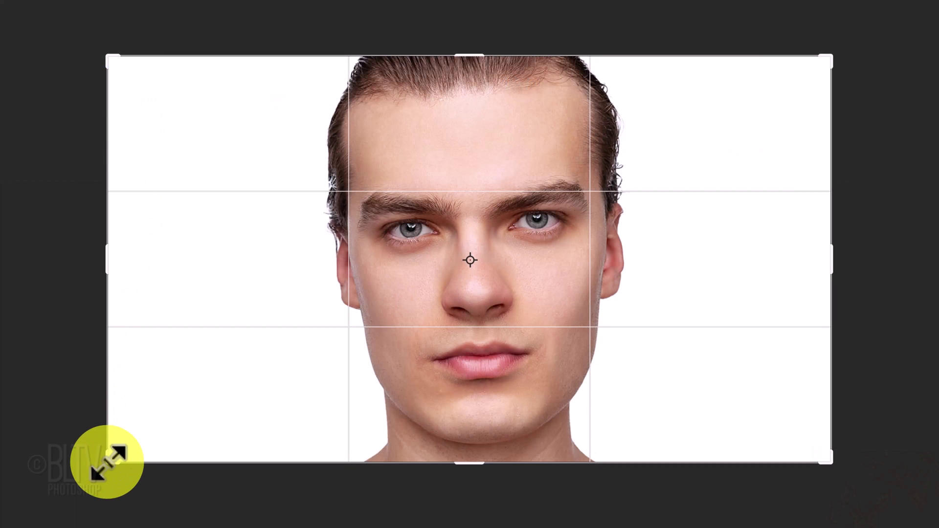
- Crop the portrait to a wide 12.8 × 7.2 in frame spanning brows to lips
drag(107, 462, 151, 435)
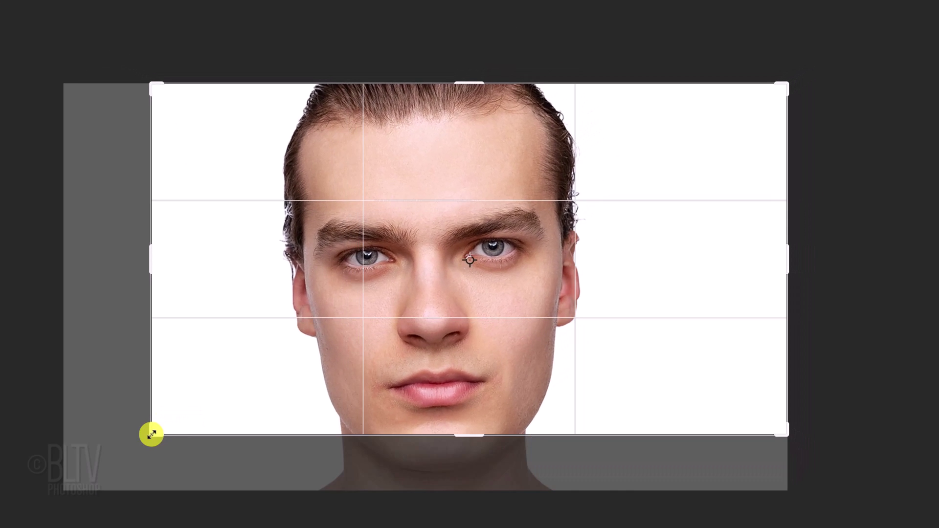
drag(787, 83, 691, 132)
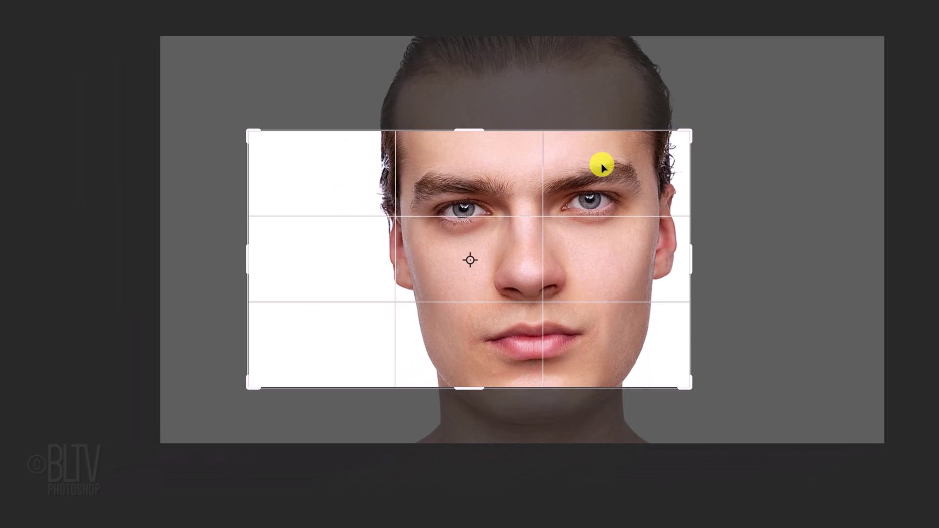
drag(605, 163, 572, 167)
drag(680, 132, 604, 163)
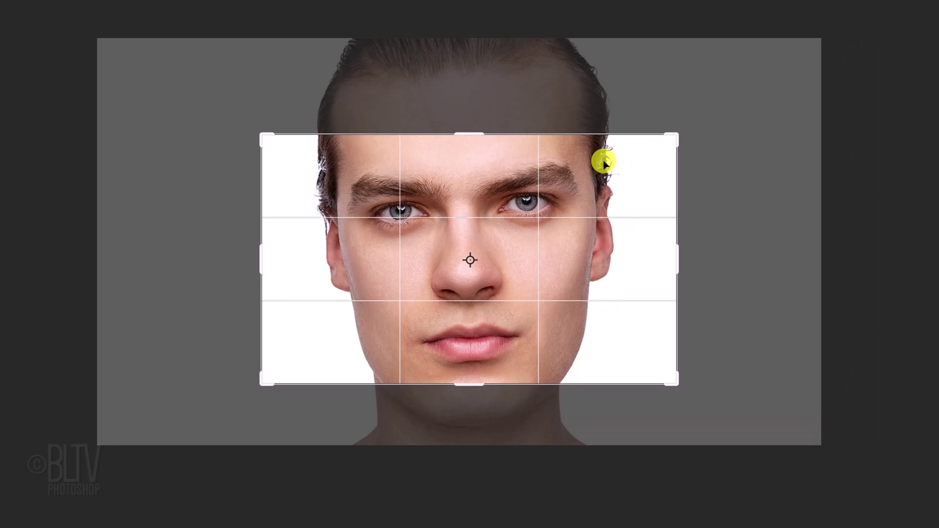
key(Return)
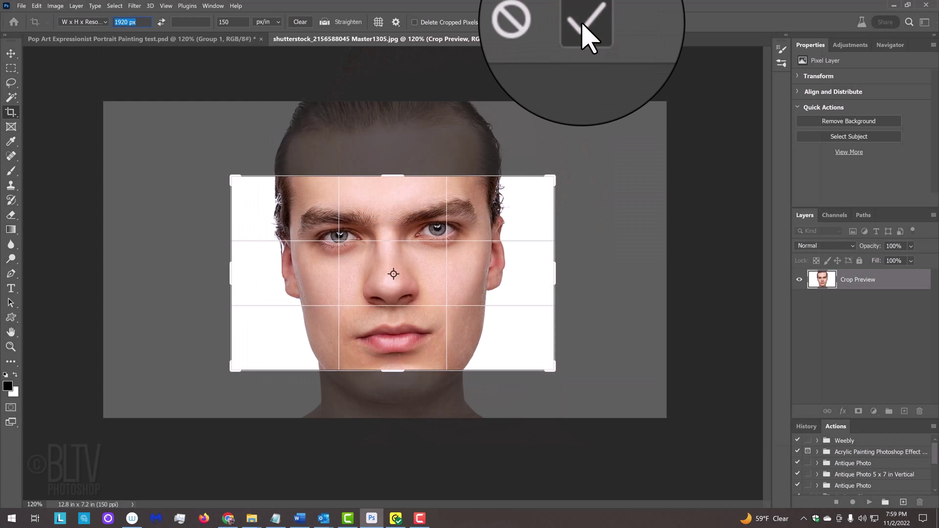
click(583, 21)
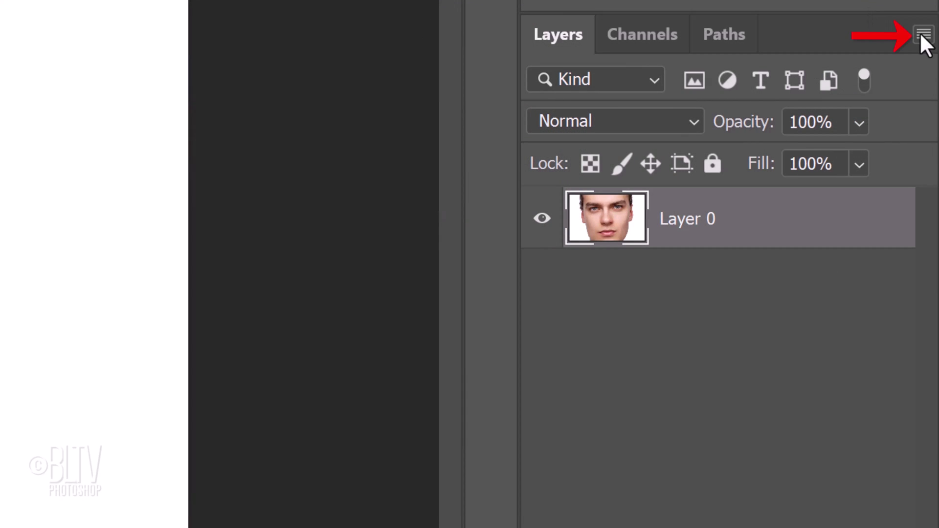
- Convert the portrait layer to a Smart Object via the Layers panel menu
click(920, 33)
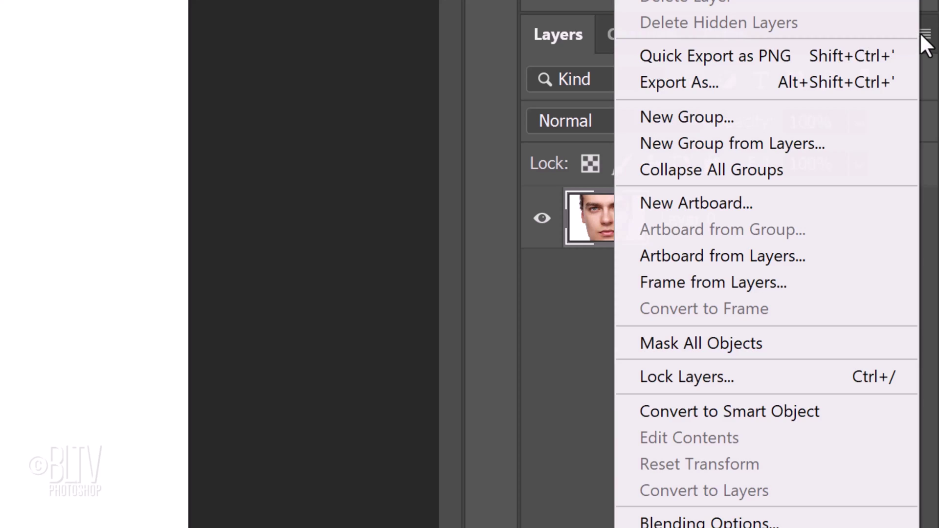
click(690, 411)
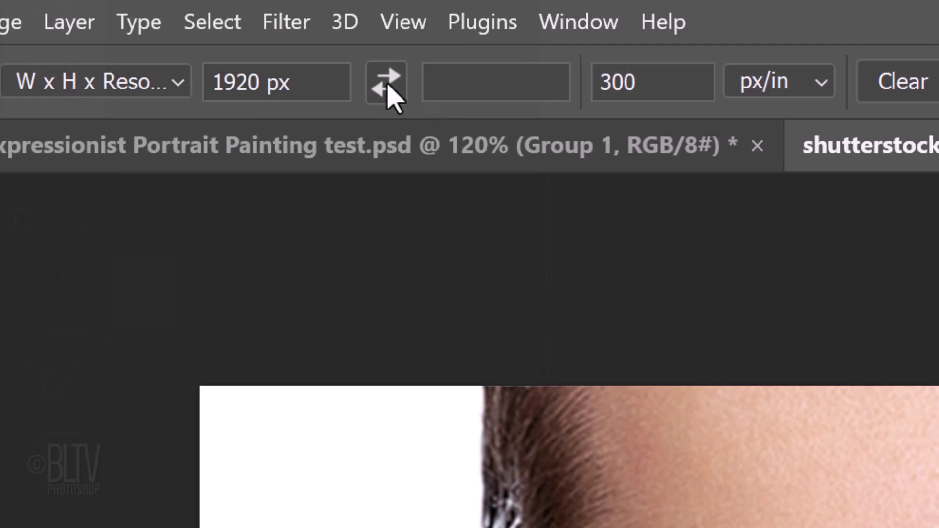
- Apply the Filter Gallery Charcoal sketch with Thickness 4, Detail 5 and Light/Dark Balance 80
click(293, 24)
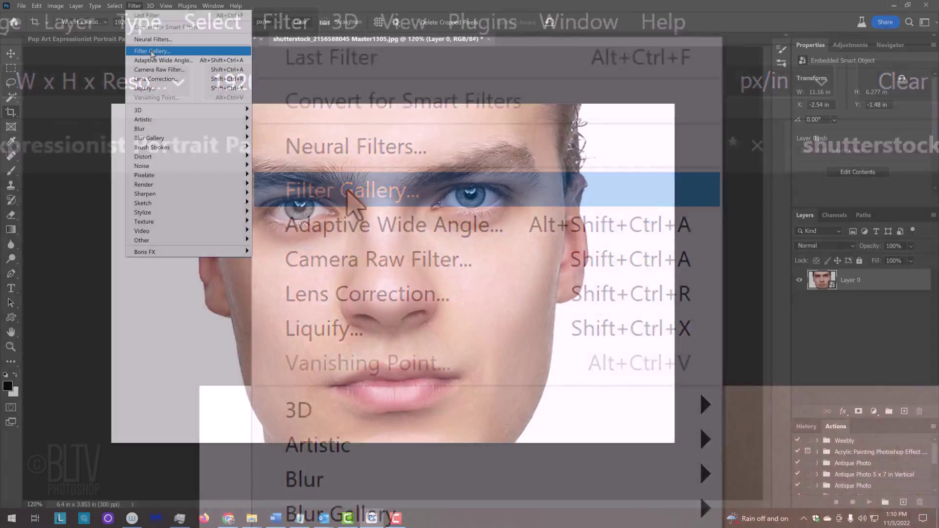
click(352, 192)
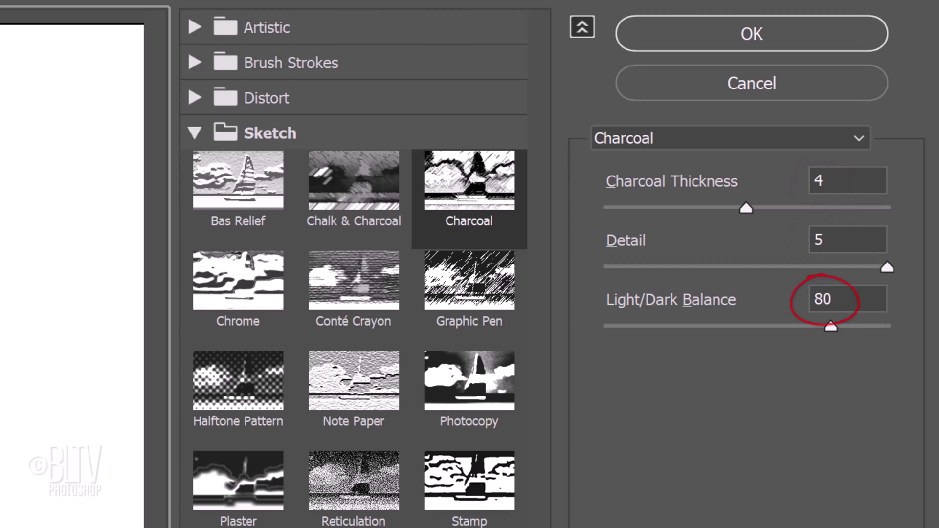
click(744, 35)
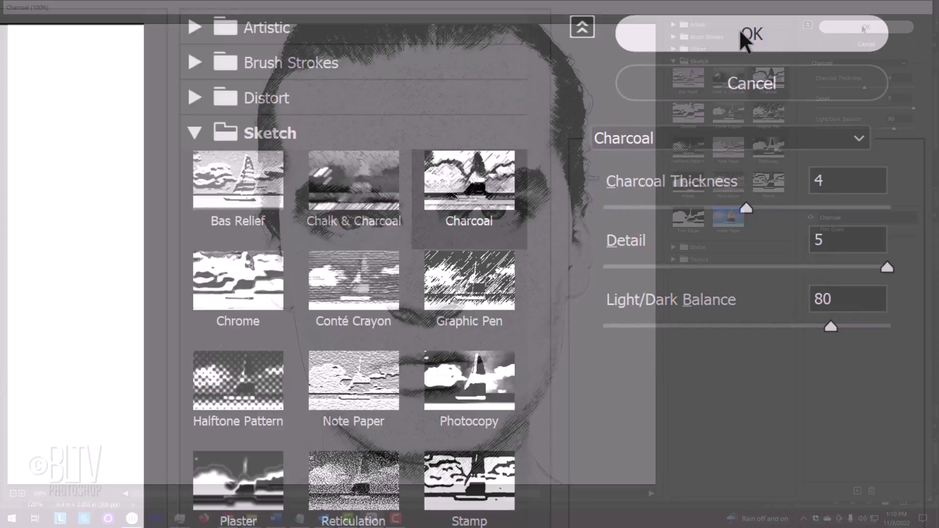
click(862, 28)
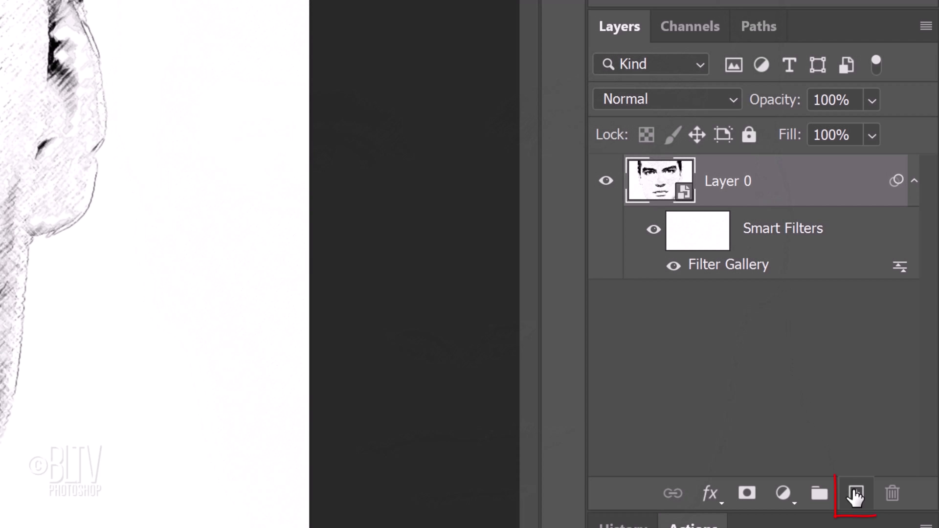
- Add an empty layer and pick a brush from the Pastel on Charcoal Paper set
click(855, 497)
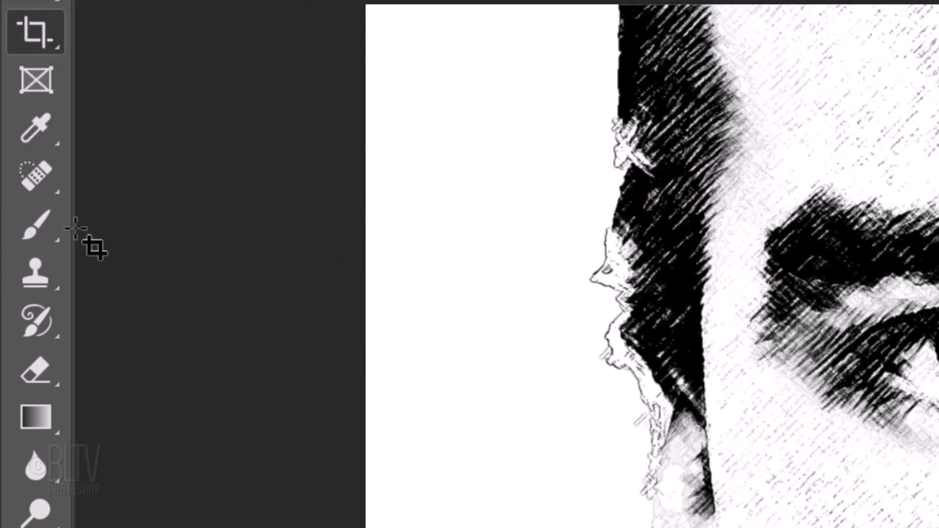
right_click(46, 229)
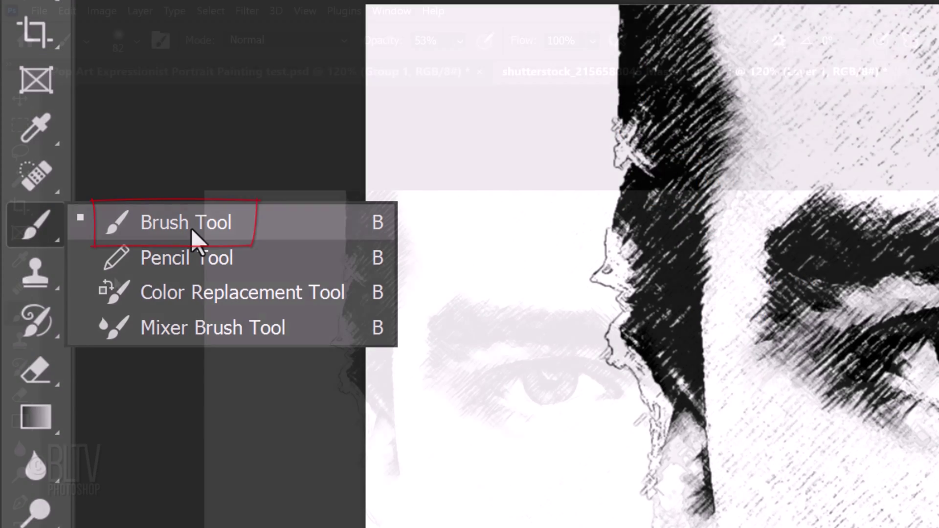
click(192, 229)
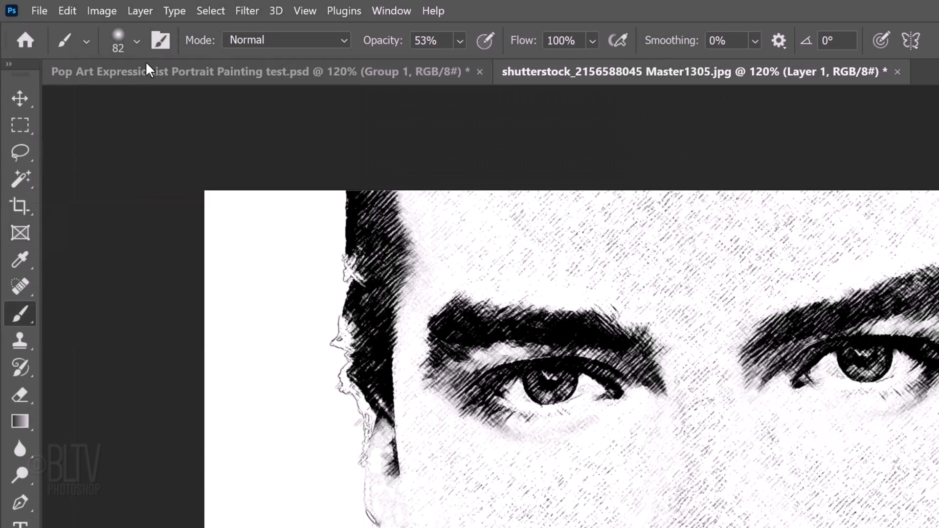
click(138, 41)
drag(250, 283, 268, 494)
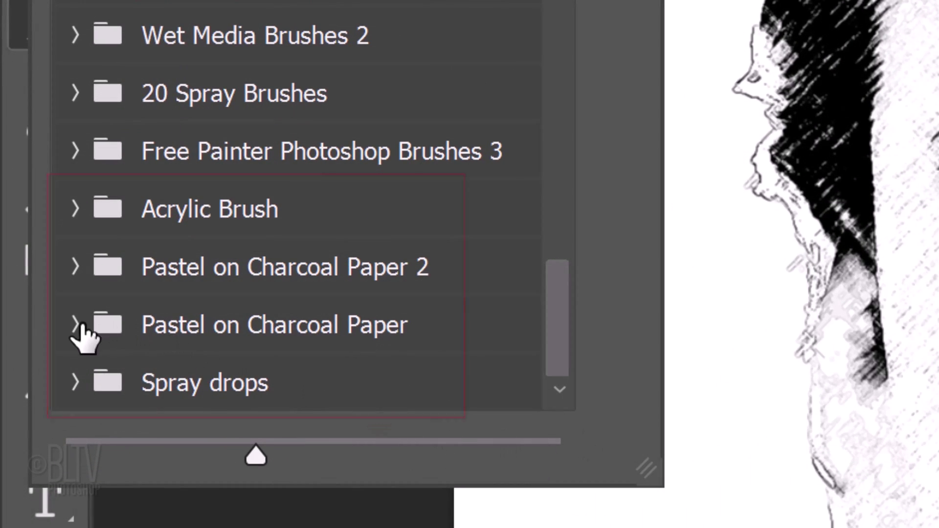
click(77, 325)
click(250, 397)
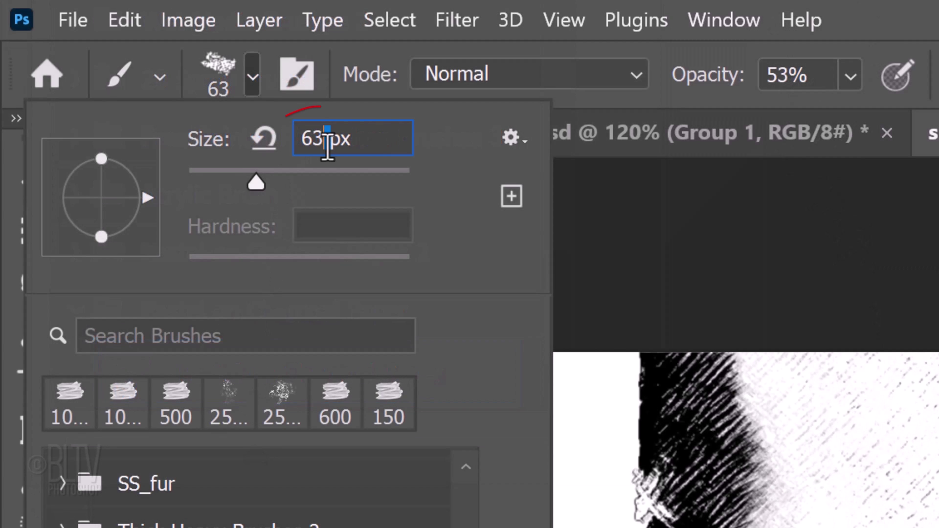
- Set the brush to 25 px, Dissolve mode and 80% opacity
drag(257, 172, 208, 177)
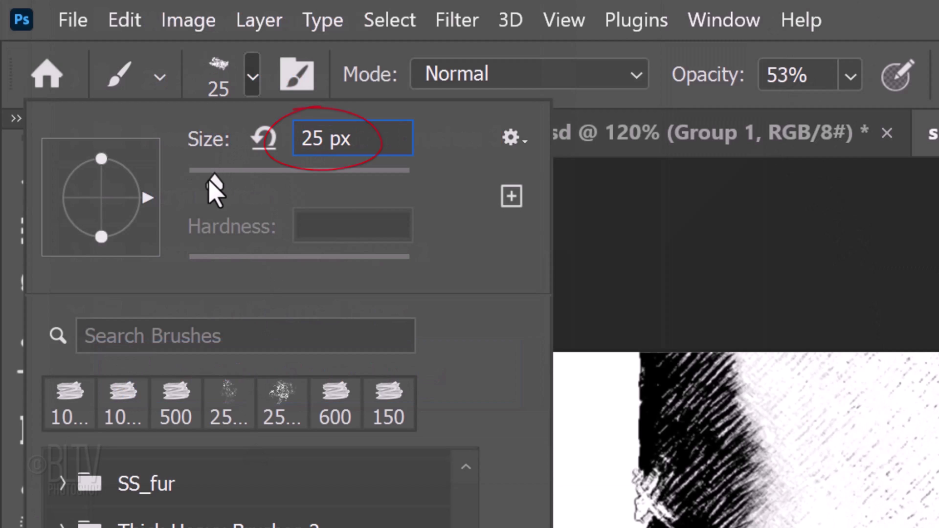
key(Return)
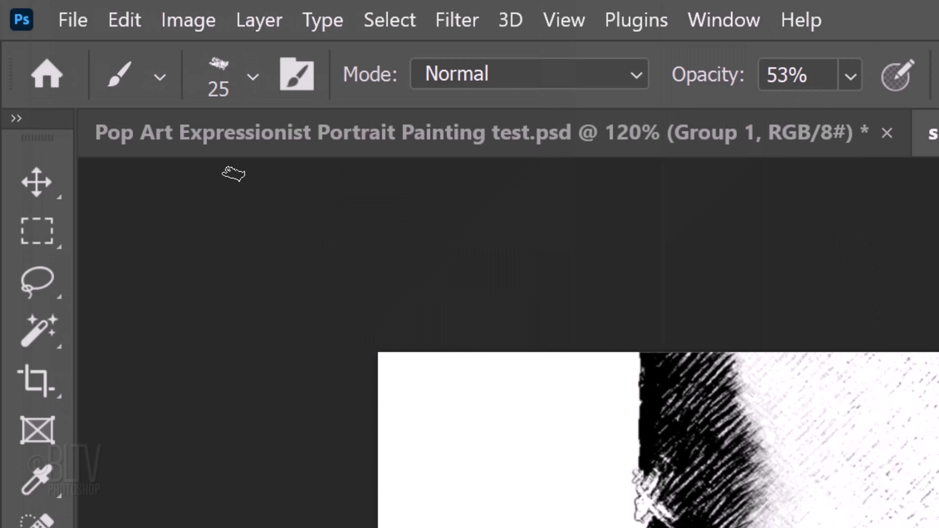
click(635, 76)
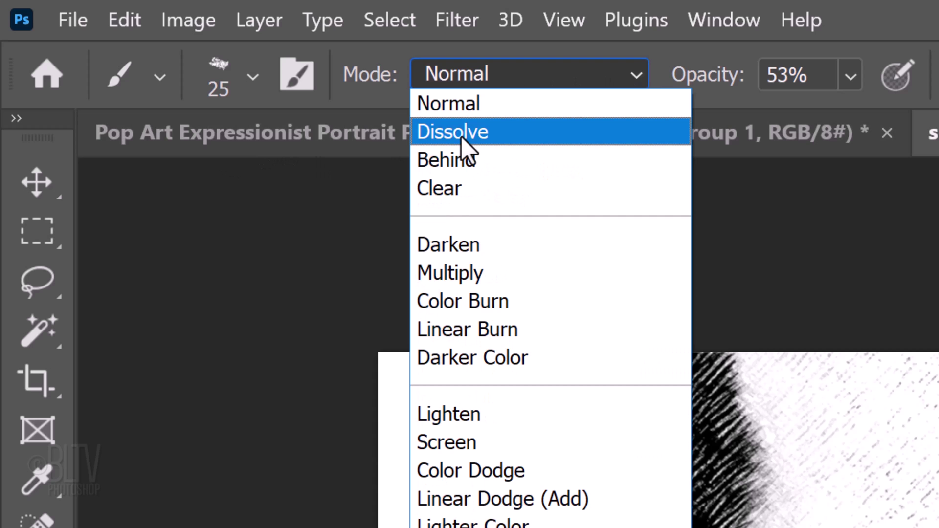
click(466, 143)
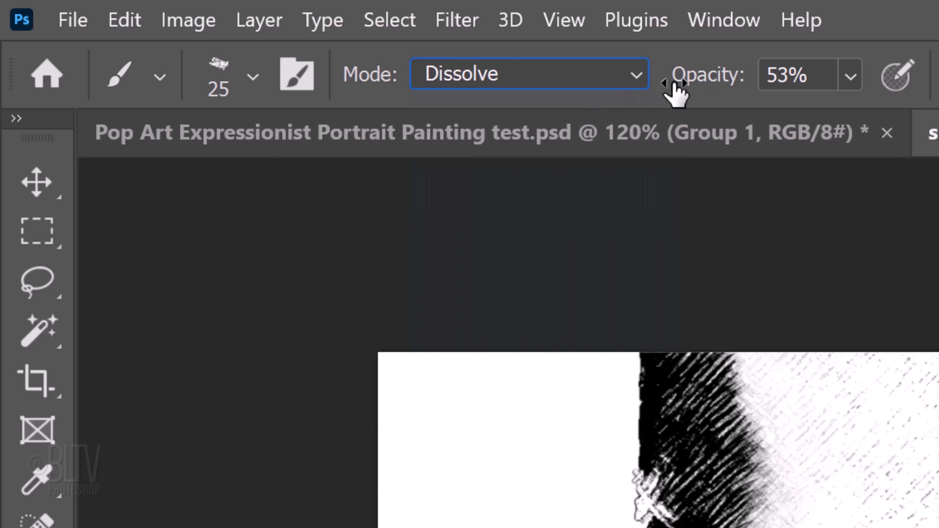
click(812, 76)
text(80)
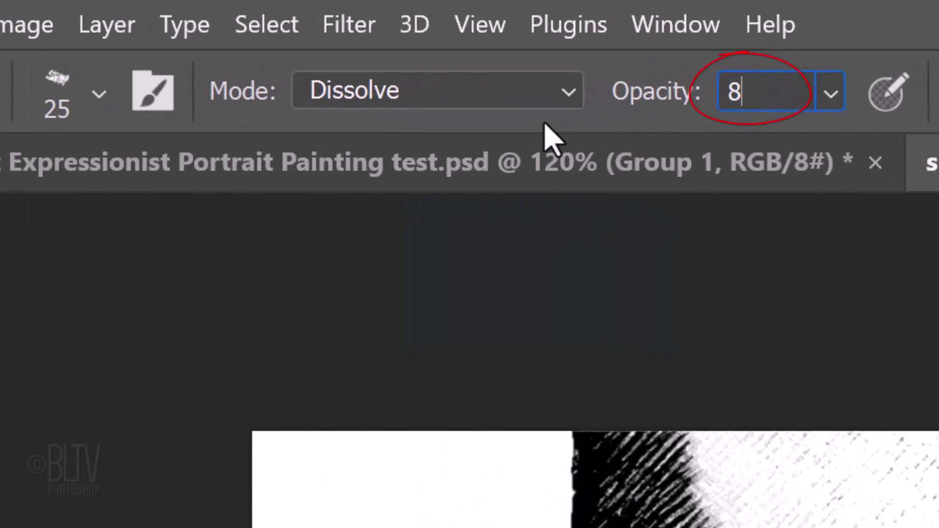
key(Return)
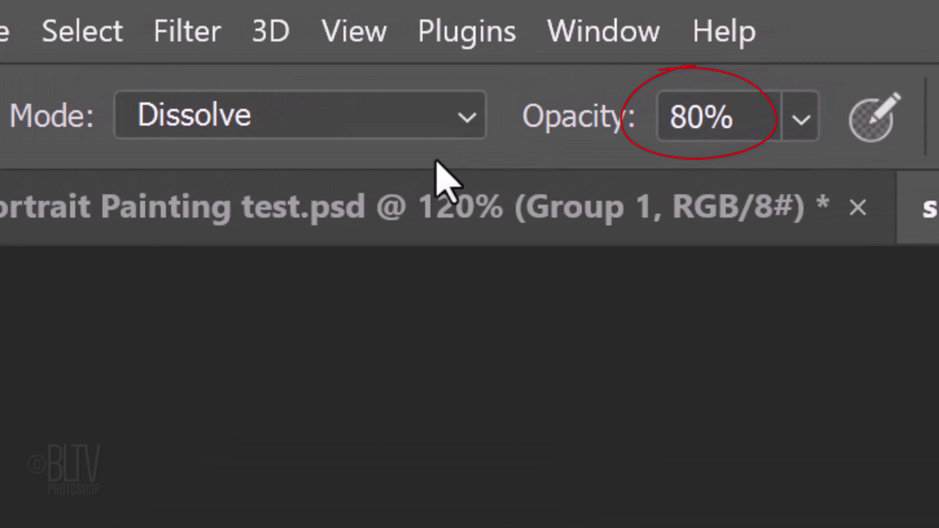
key(F5)
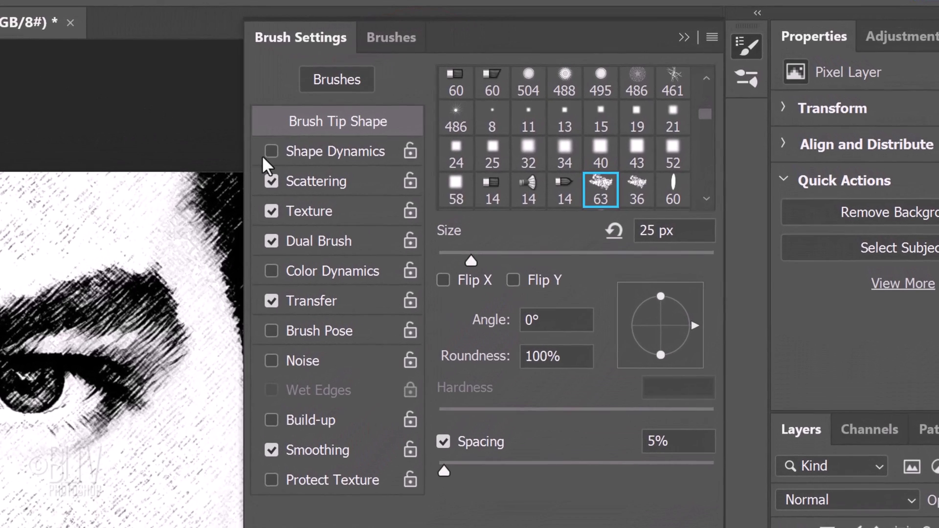
- Enable Shape Dynamics with 100% Angle Jitter and collapse the Brush Settings panel
click(308, 153)
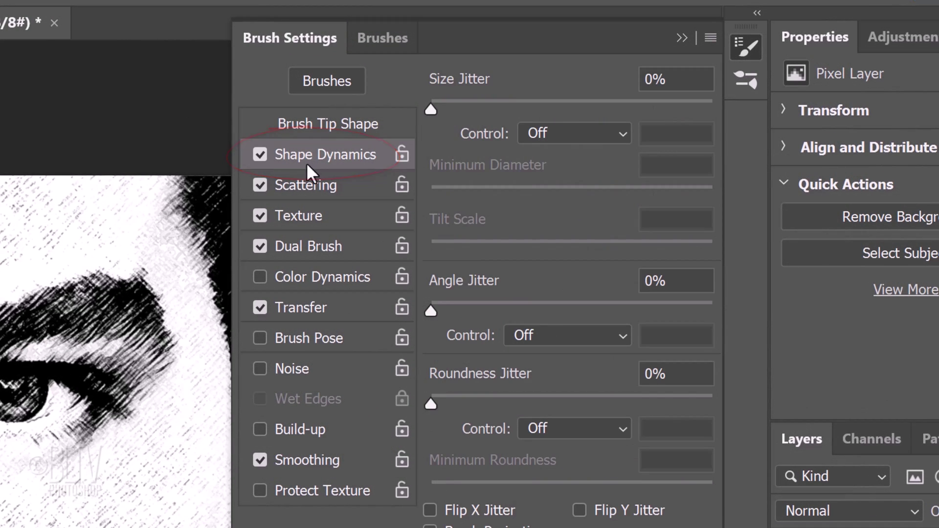
drag(432, 317, 742, 312)
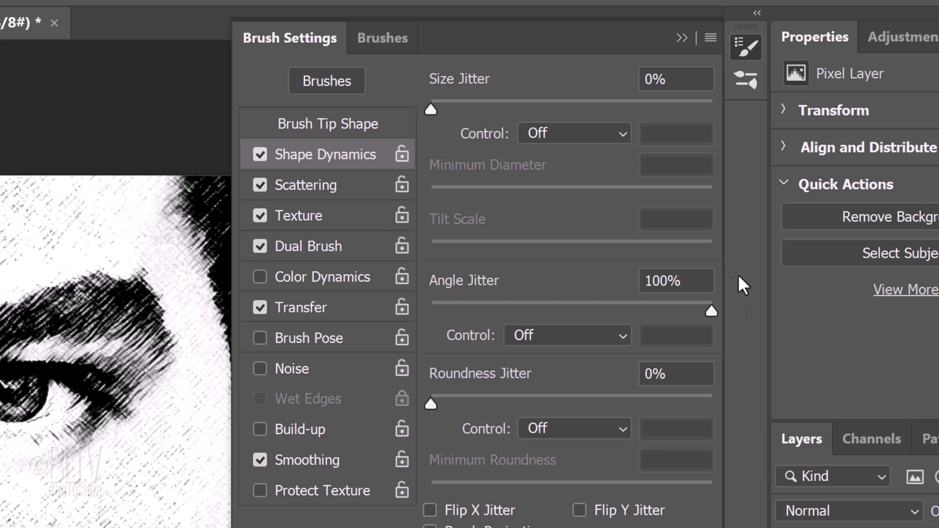
click(682, 36)
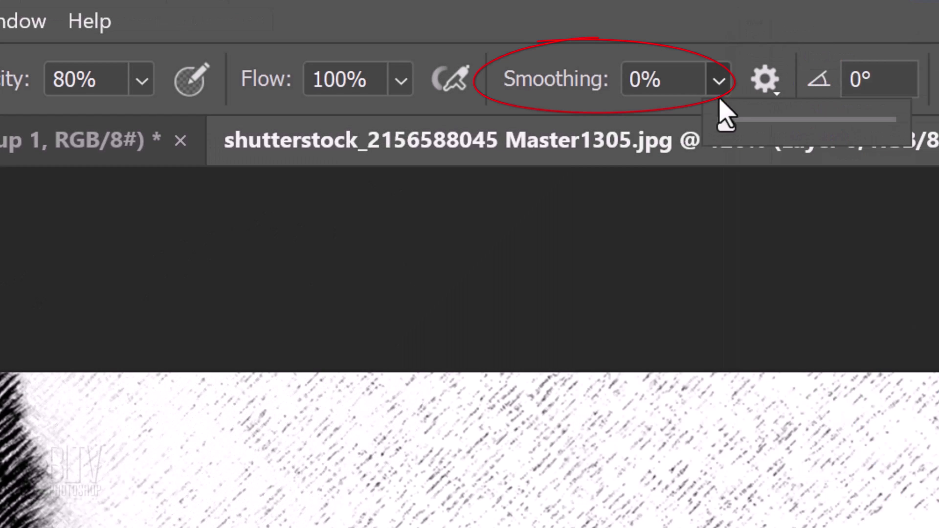
- Drag the brush Smoothing slider up to 100%
drag(725, 118, 887, 123)
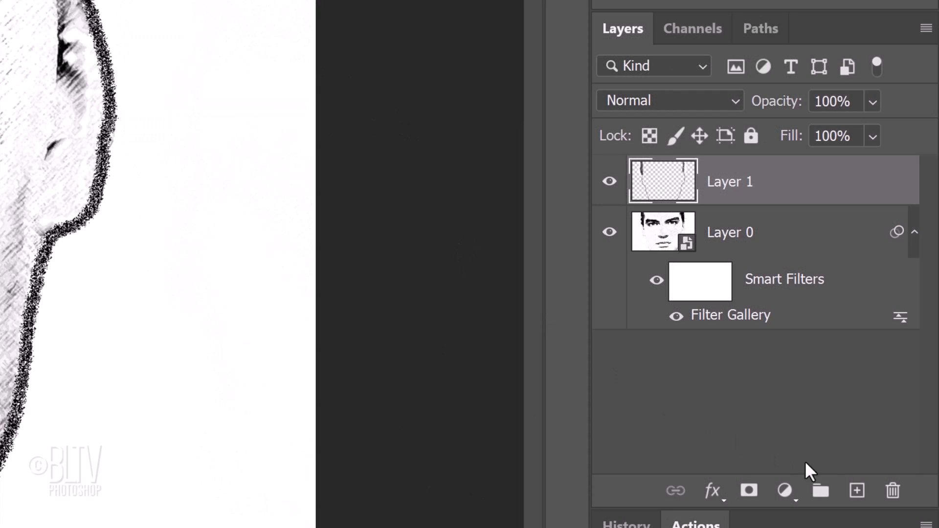
- Add Layer 2 and pick Kyle's Ultimate Pastel Palooza brush at 600 px
click(853, 497)
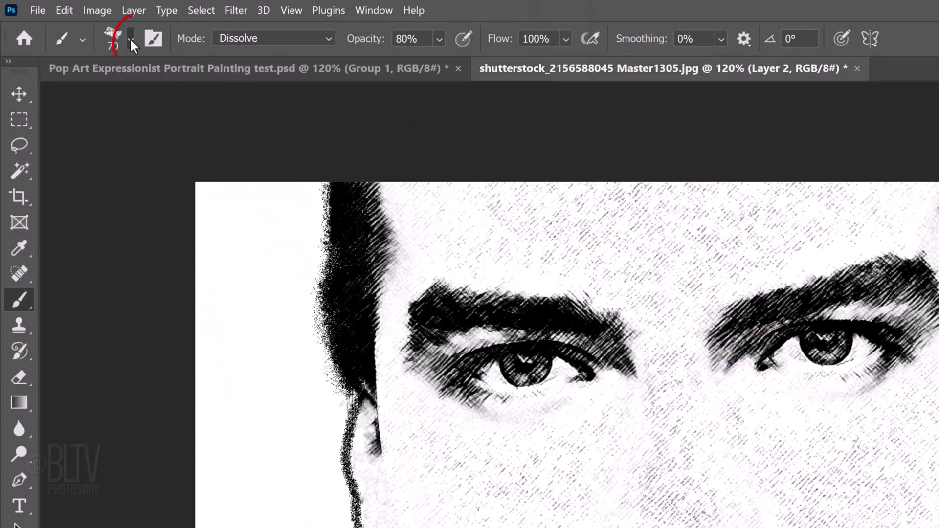
click(129, 37)
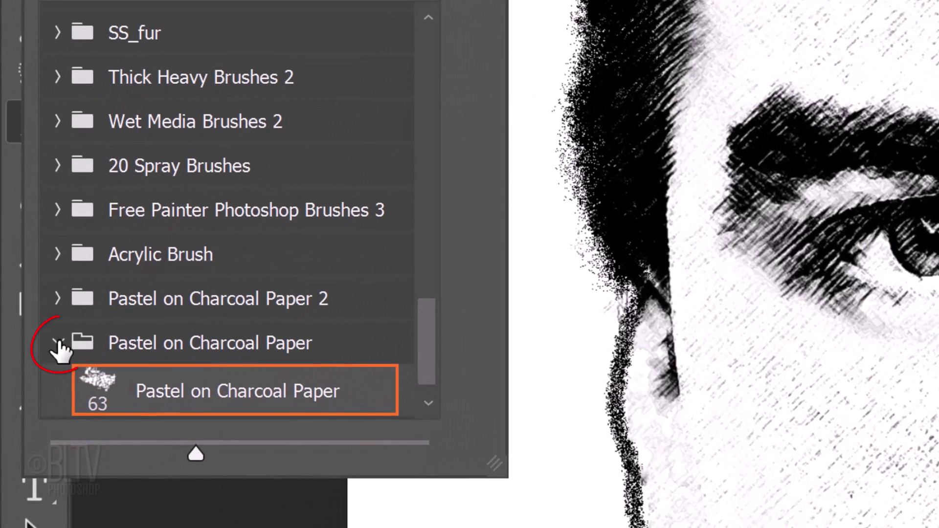
click(58, 344)
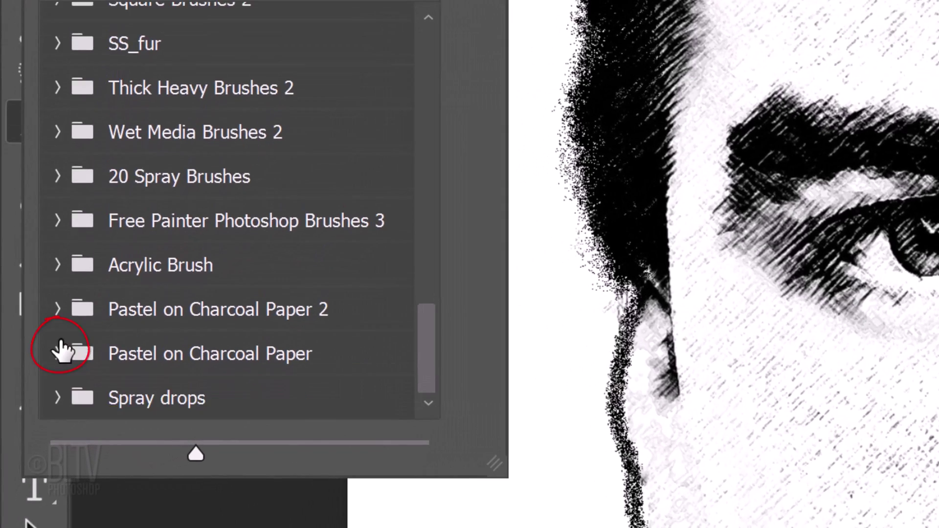
click(58, 309)
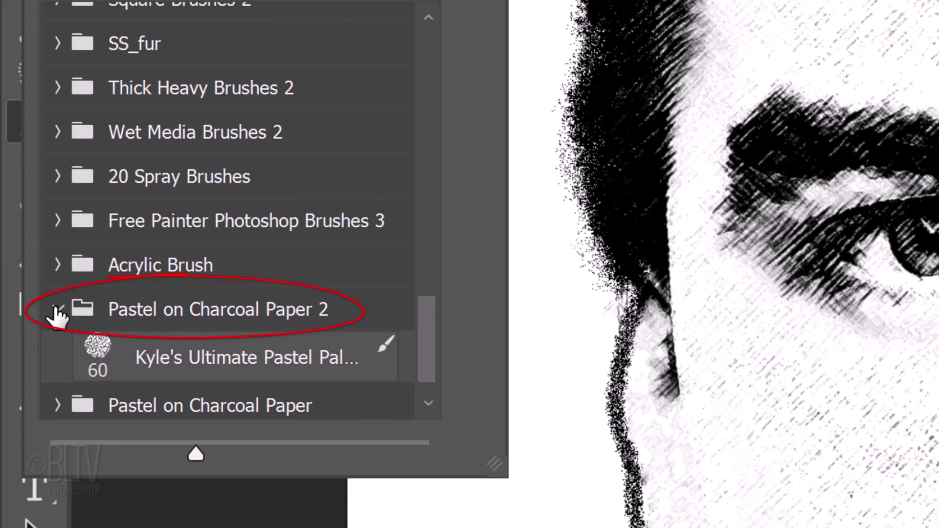
click(189, 360)
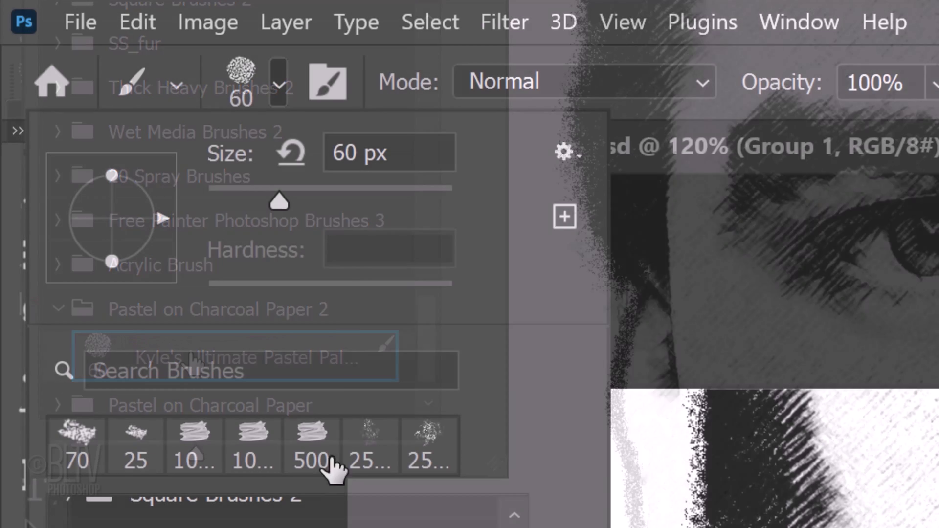
click(360, 153)
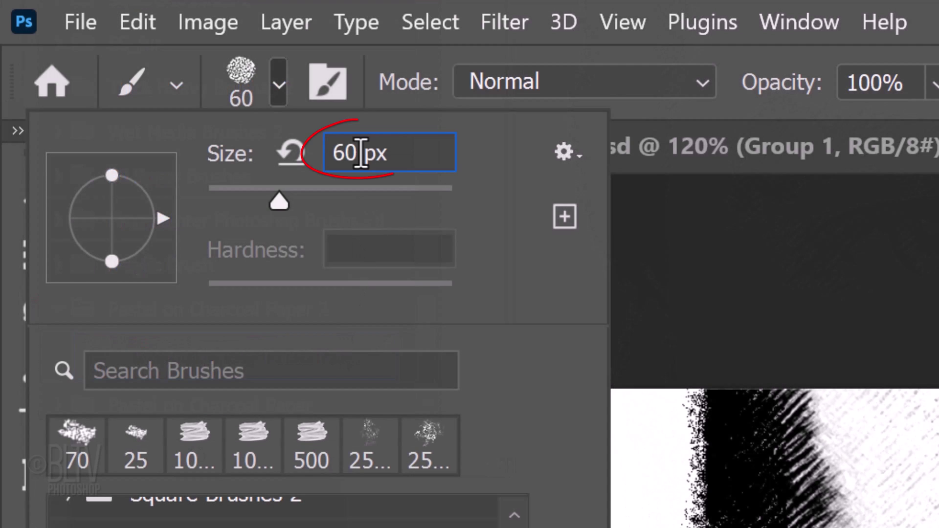
text(600)
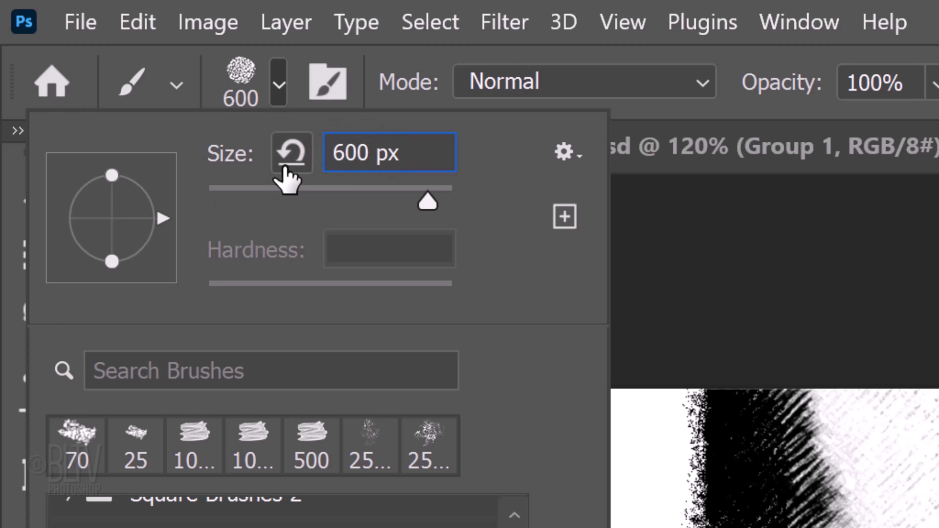
key(Return)
- Set the brush to Dissolve mode with 25% opacity and 25% flow
click(580, 82)
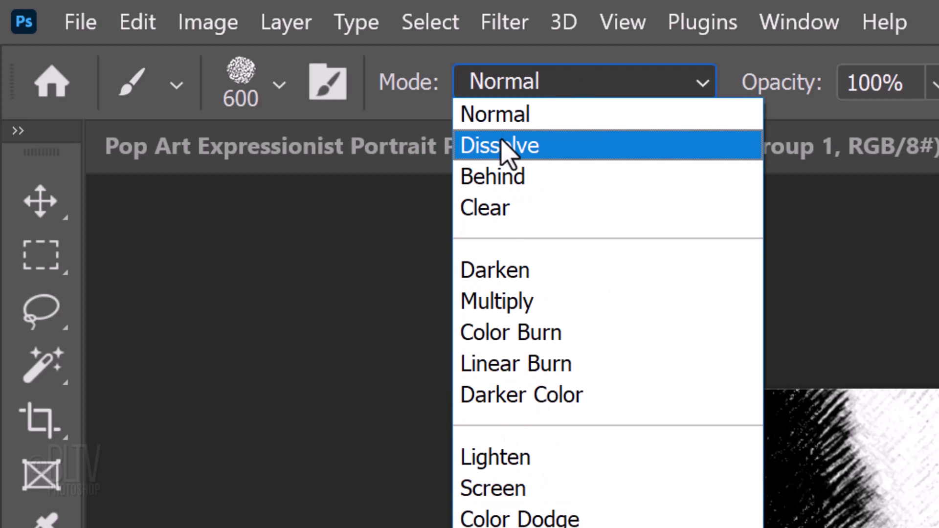
click(507, 148)
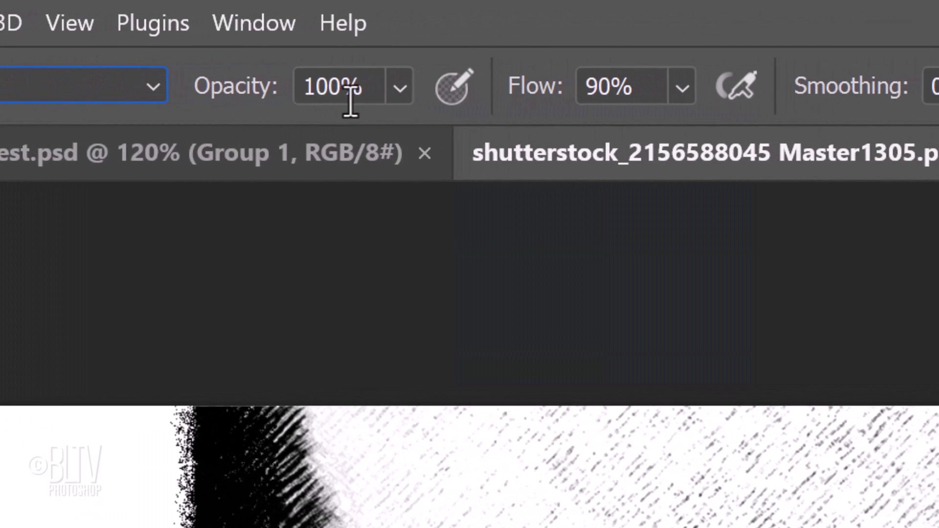
click(367, 89)
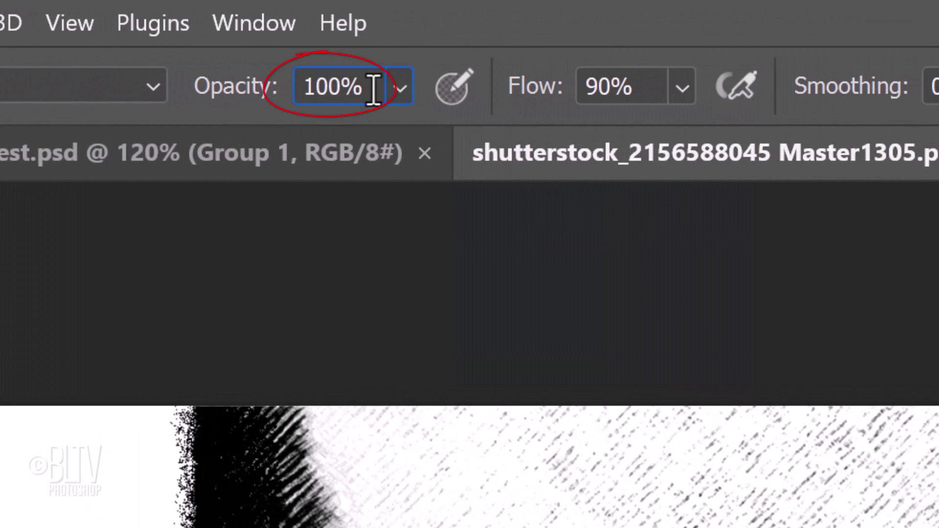
text(25)
key(Return)
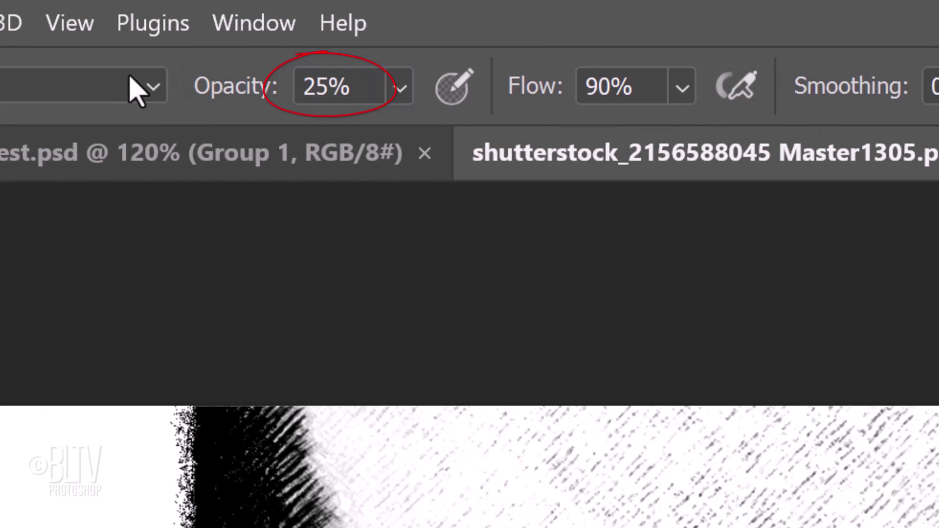
click(639, 86)
text(25)
key(Return)
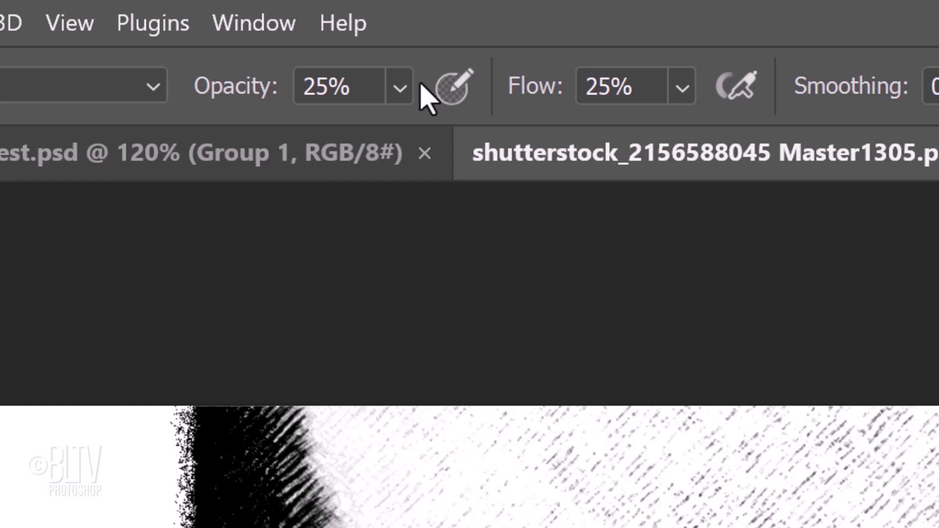
key(F5)
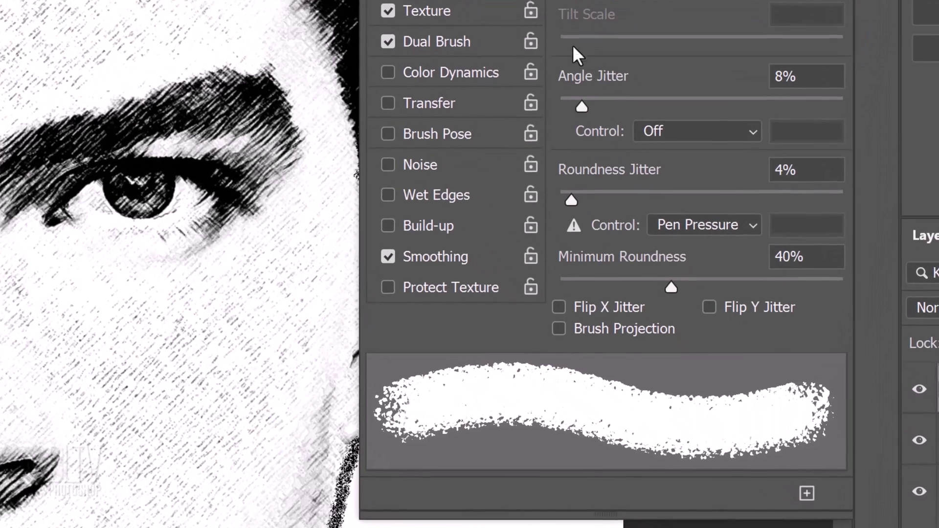
- Give the pastel brush 100% angle jitter, then raise its opacity to about 52%
drag(577, 99, 860, 103)
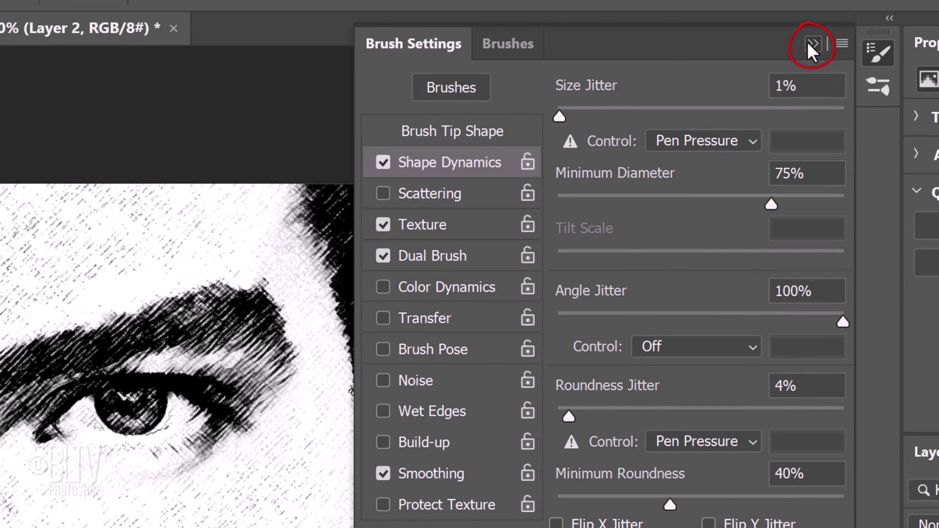
click(812, 41)
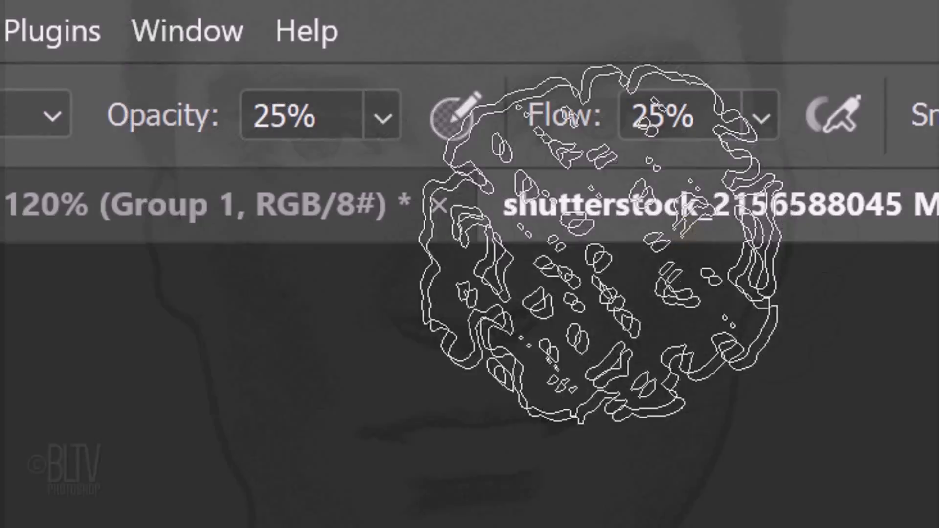
drag(384, 120, 398, 210)
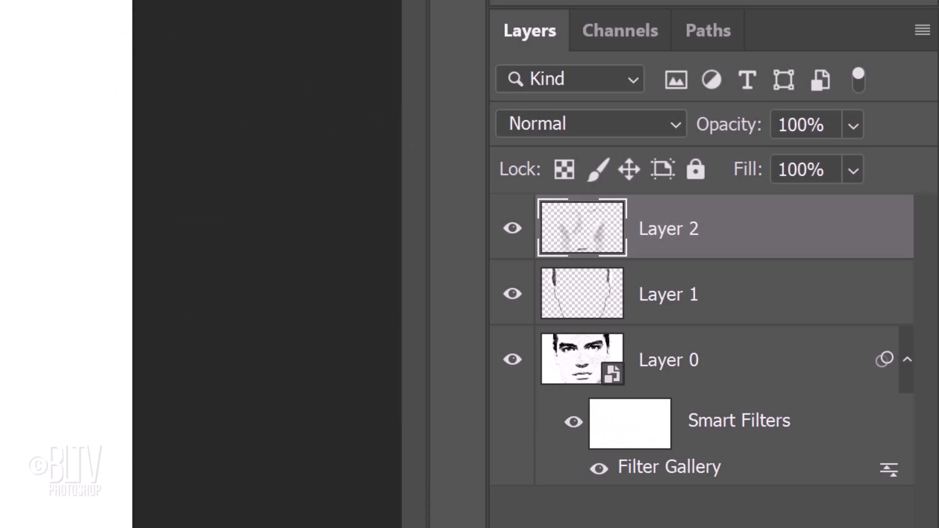
- Group Layers 0–2 into a group named 'Subject' and set its blend mode to Multiply
shift+click(805, 369)
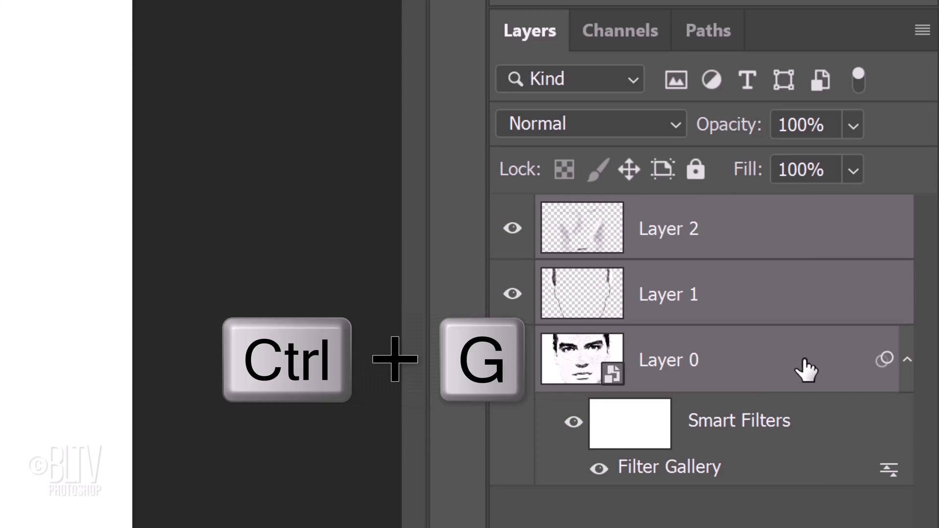
key(ctrl+g)
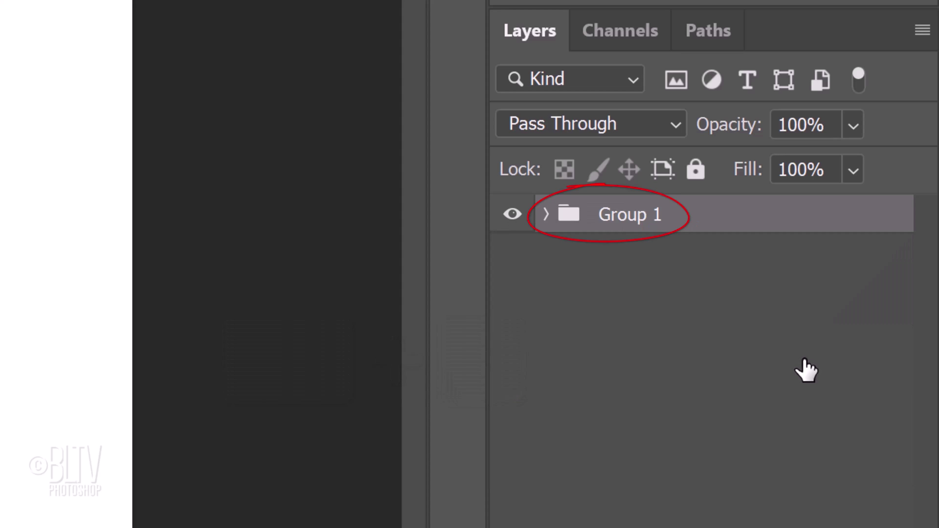
double_click(631, 214)
text(Subje)
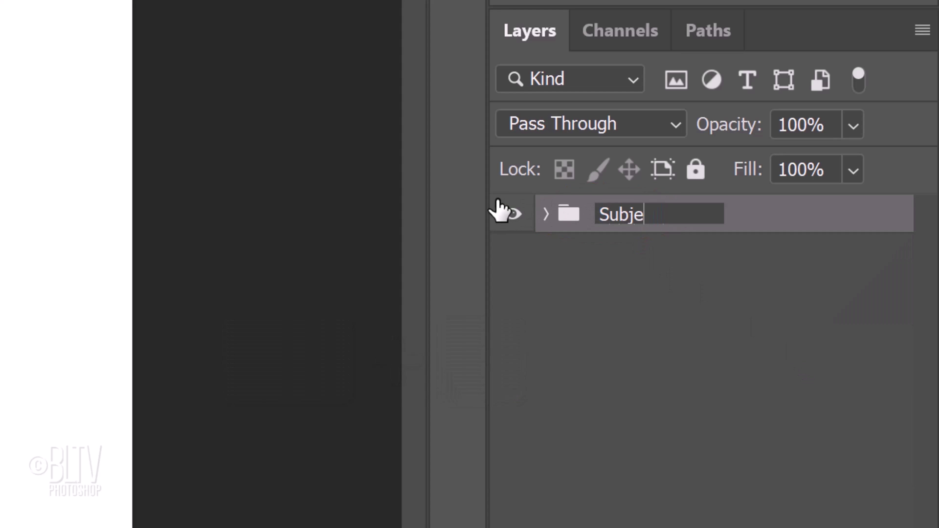
text(ct)
key(Return)
click(604, 124)
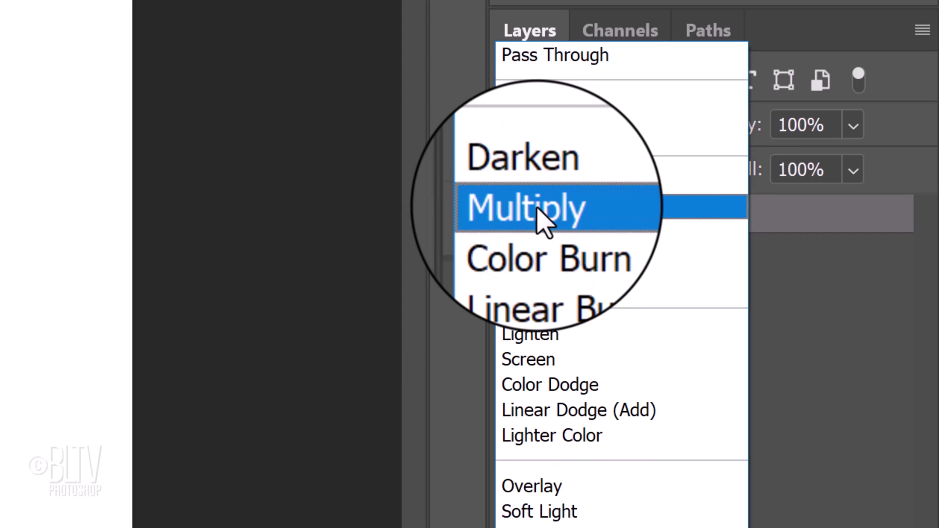
click(538, 210)
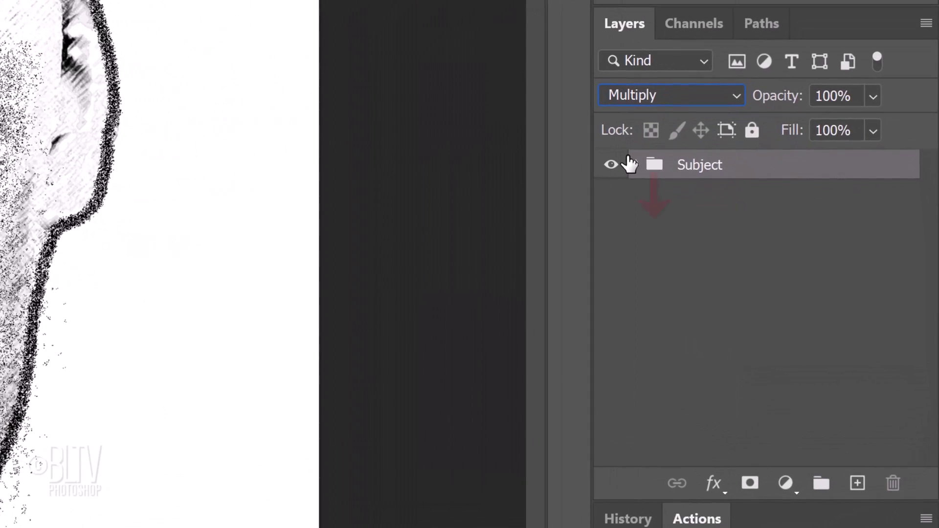
- Add a white-filled Layer 3 in Group 1 below Subject, plus an empty Layer 4 above it
ctrl+click(858, 486)
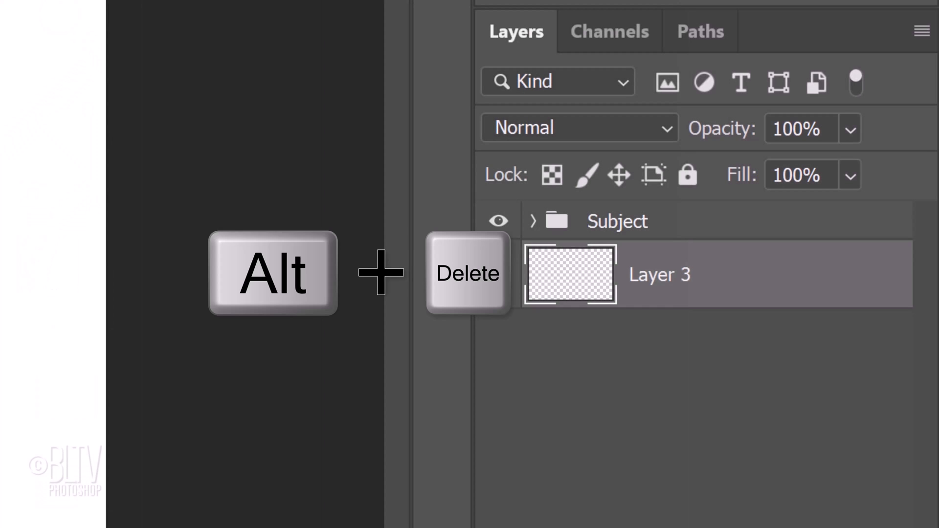
key(alt+Delete)
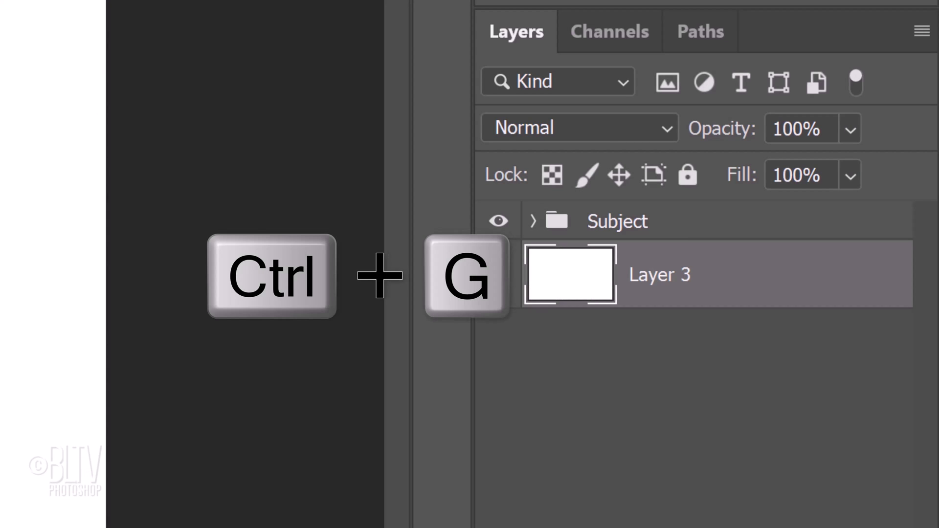
key(ctrl+g)
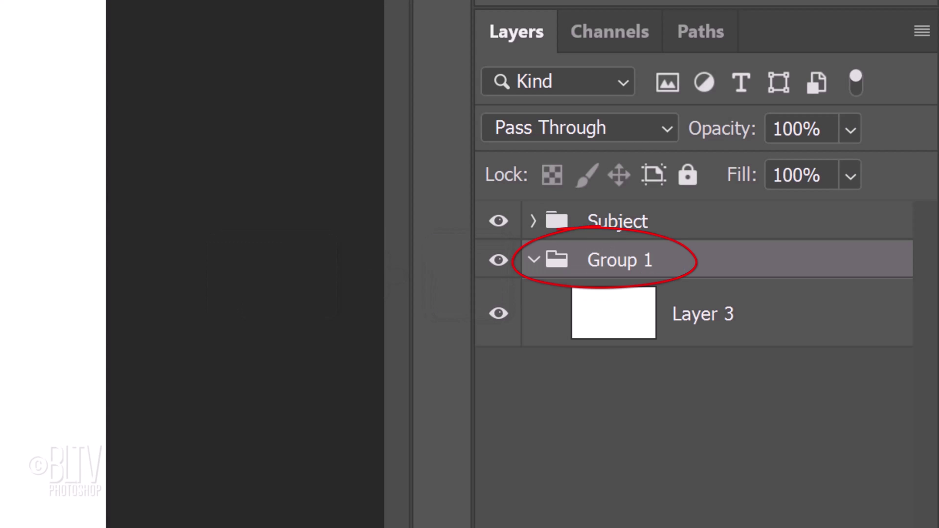
click(617, 321)
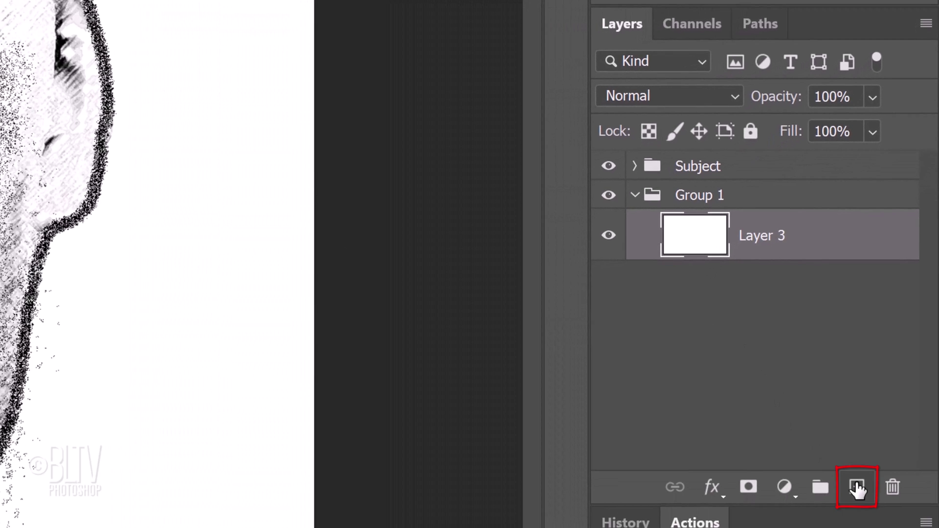
click(858, 488)
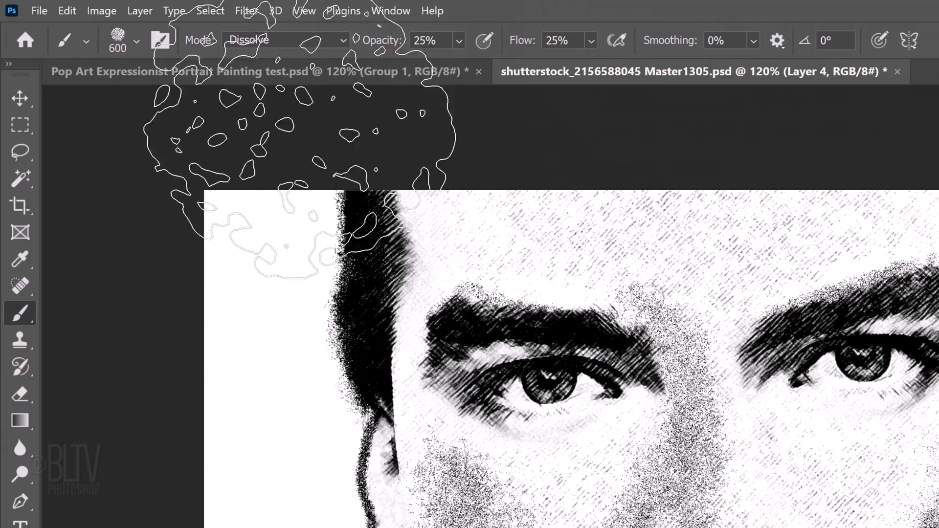
- Choose Sampled Brush 32 from the Acrylic Brush presets at 1200 px
click(136, 40)
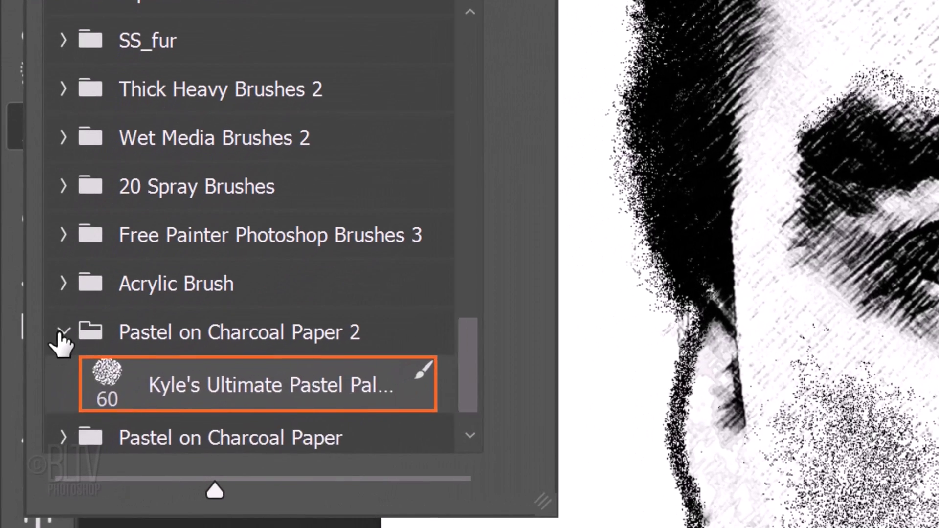
click(63, 332)
click(64, 284)
click(187, 342)
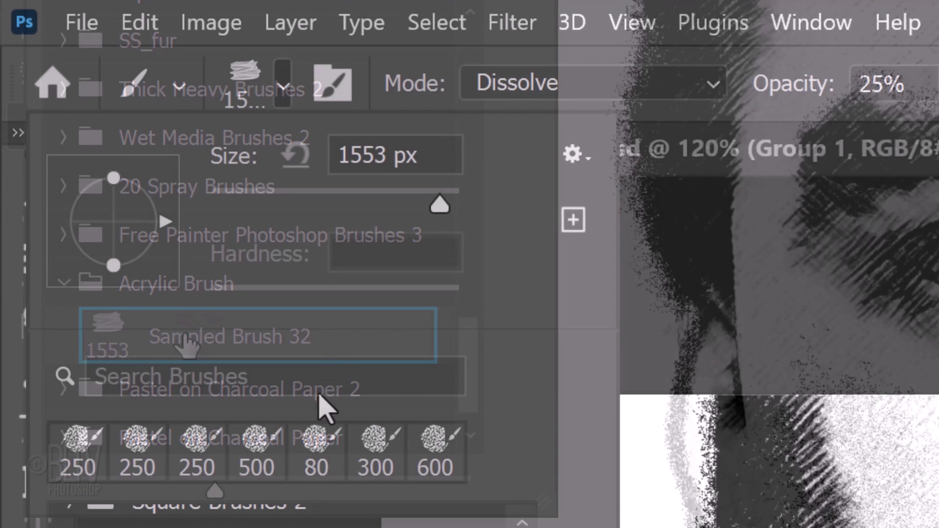
text(1200)
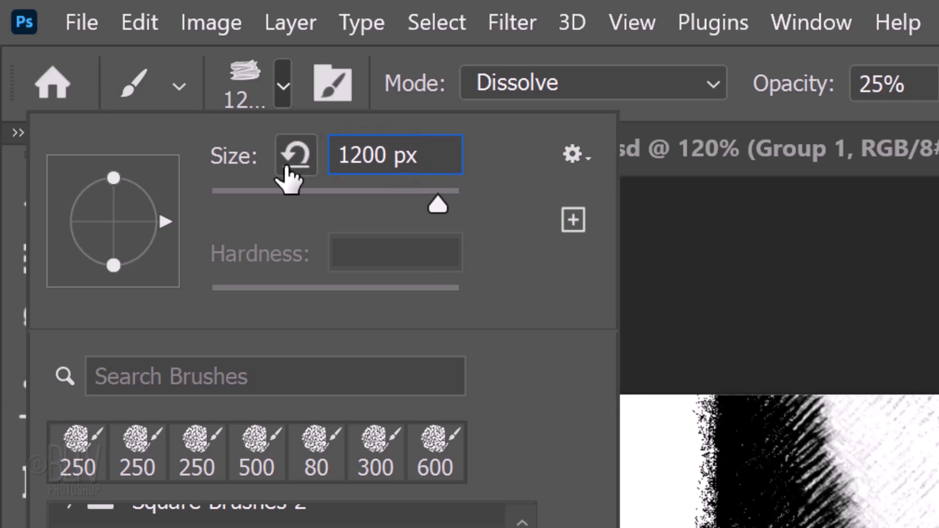
key(Return)
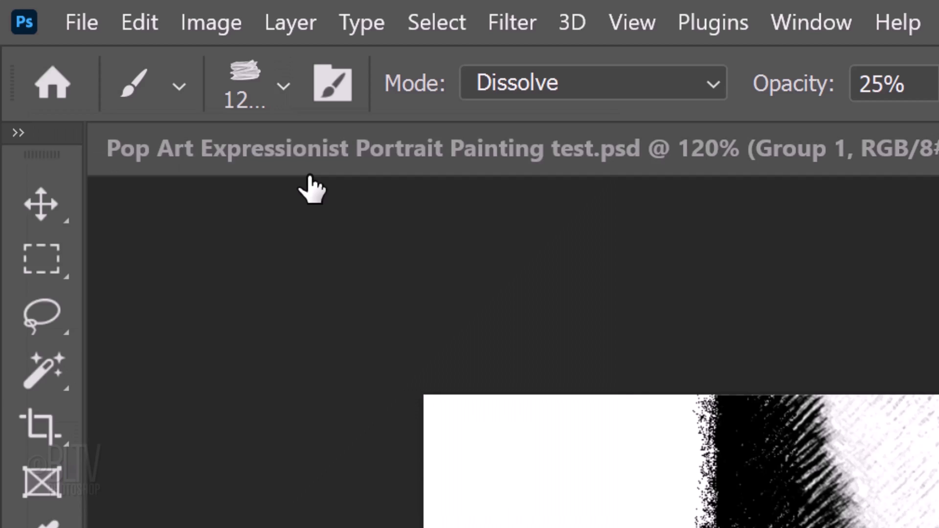
- Set the brush to Normal mode with 100% opacity and 100% flow
click(712, 88)
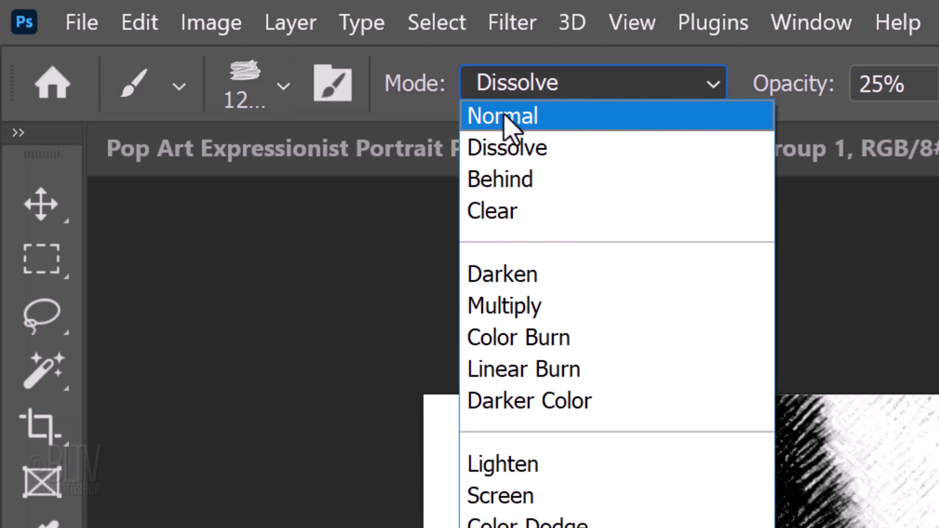
click(505, 118)
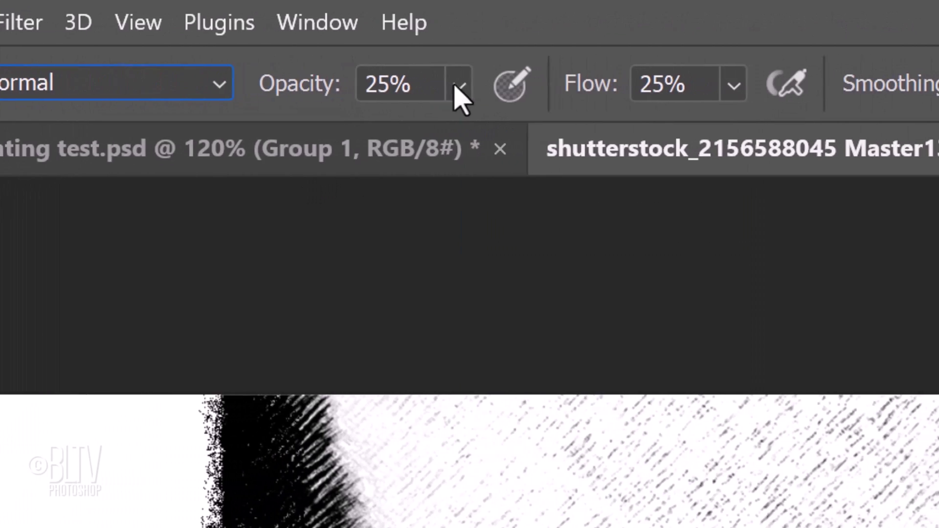
click(458, 96)
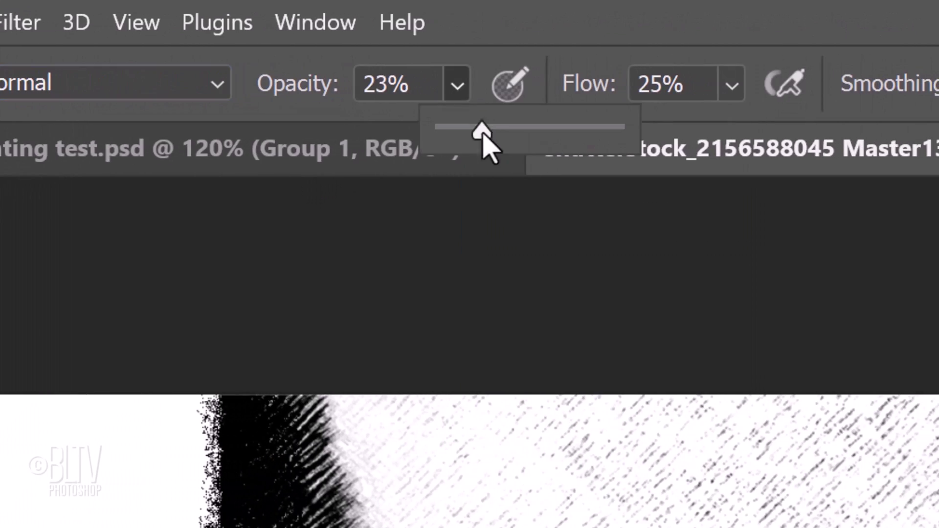
drag(482, 135, 749, 164)
click(731, 86)
drag(760, 132, 890, 133)
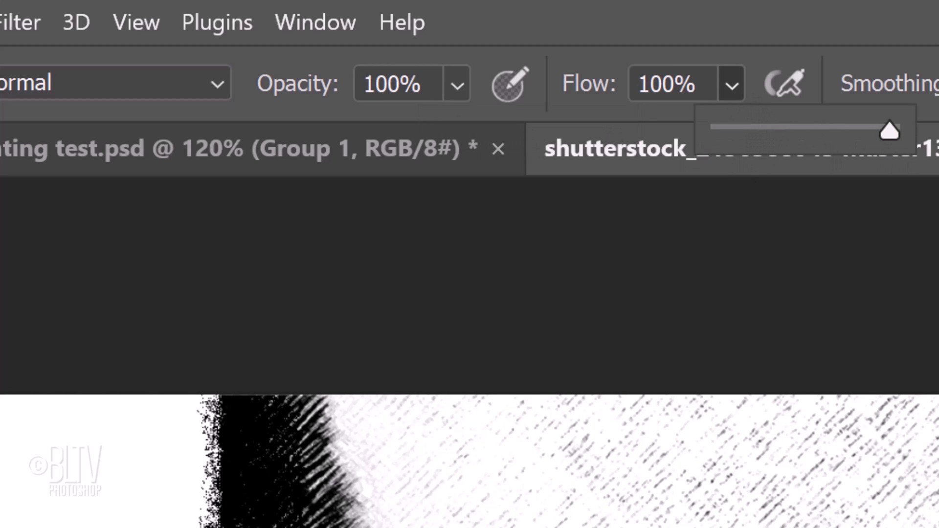
- Enable Shape Dynamics with 100% angle jitter in the brush settings
key(F5)
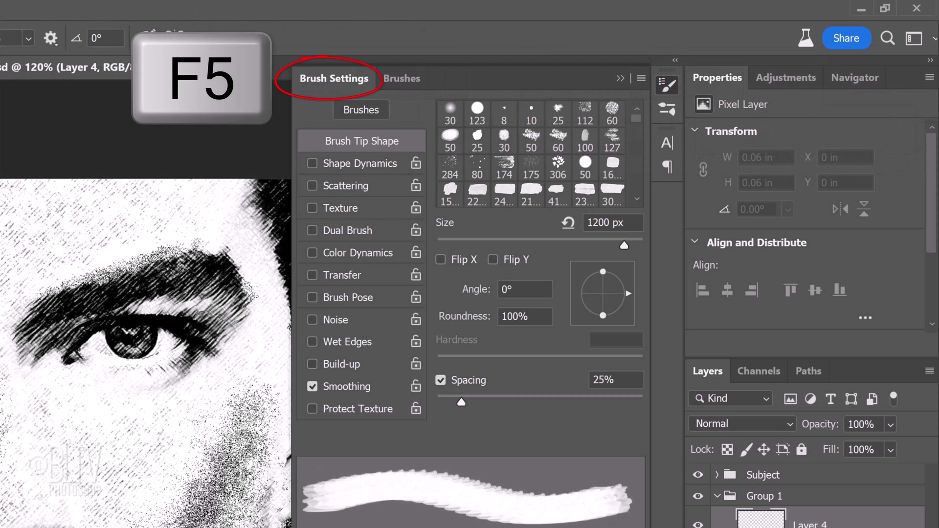
click(348, 163)
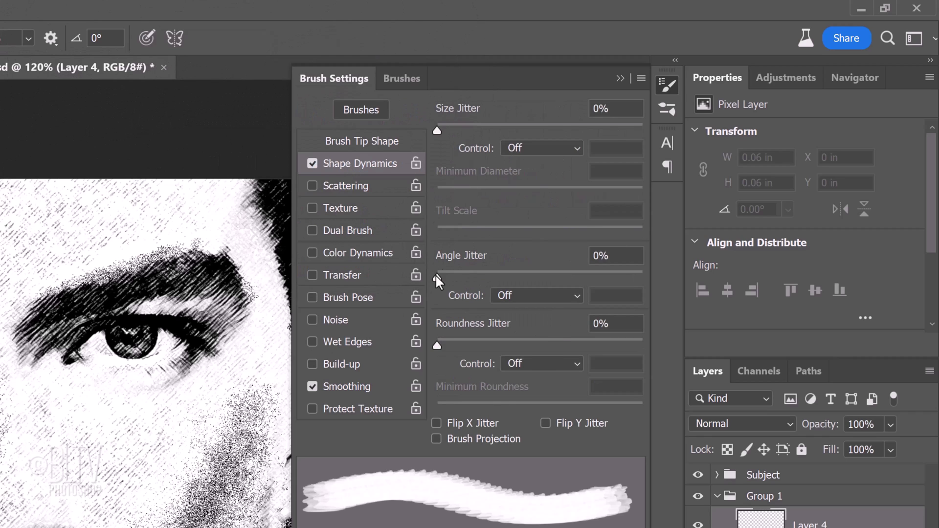
drag(437, 274, 626, 276)
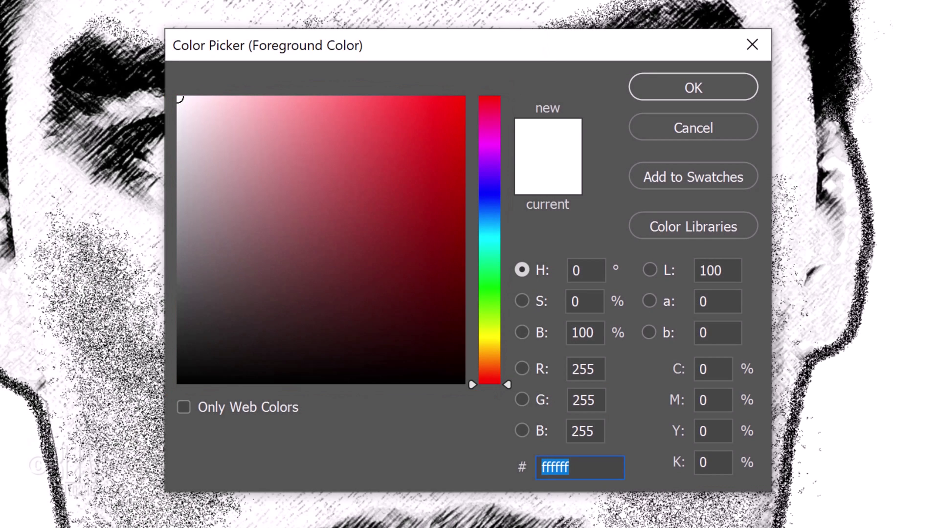
text(39DCDA)
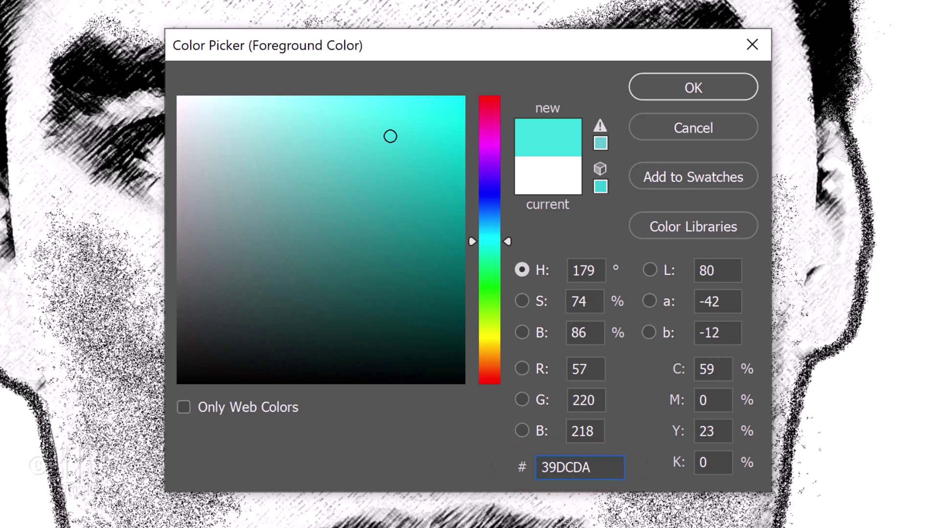
- Confirm teal #39DCDA as the foreground colour for painting strokes on Layer 4
key(Return)
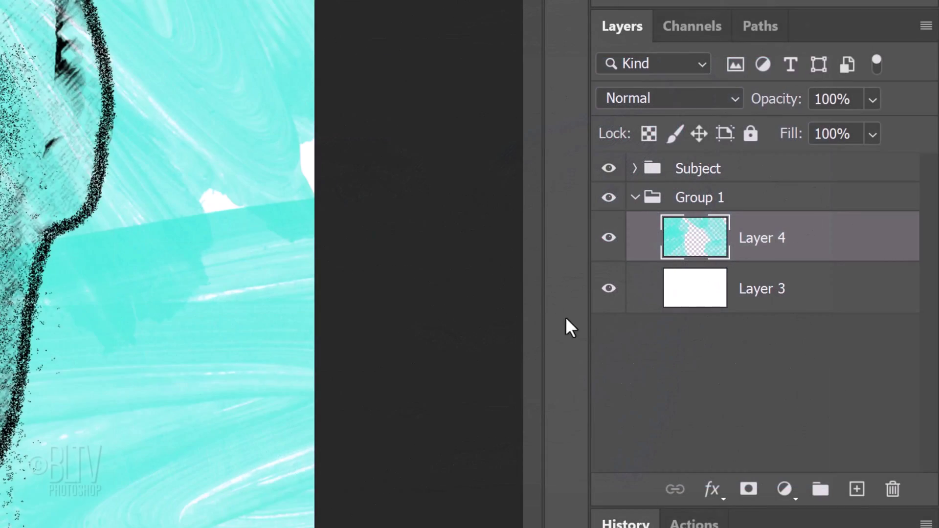
- Add Layer 5 for red #DA3939 strokes, then an empty Layer 6 with the colour picker reopened
click(856, 490)
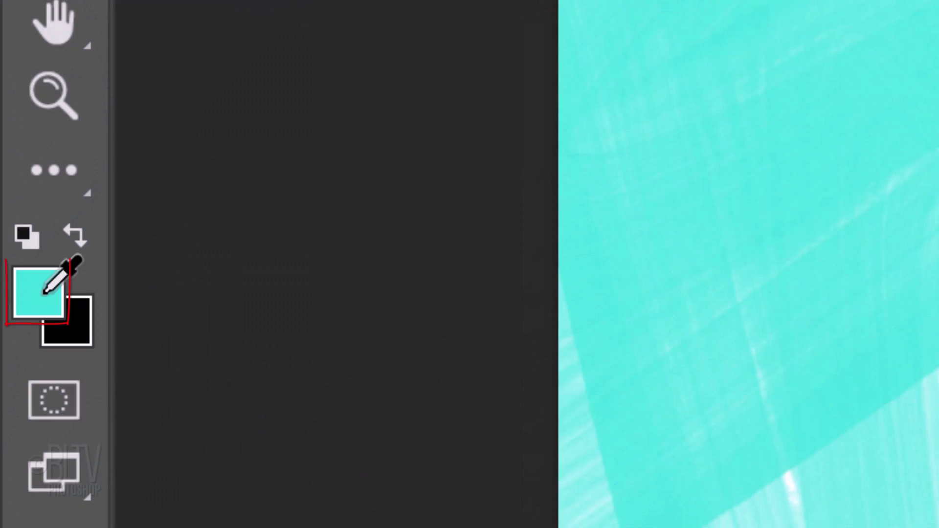
click(45, 288)
text(DA)
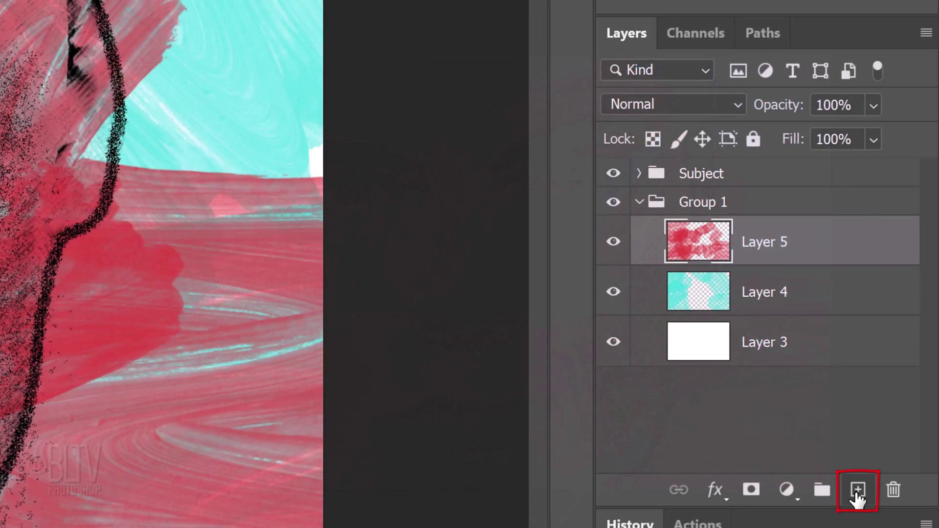
click(858, 493)
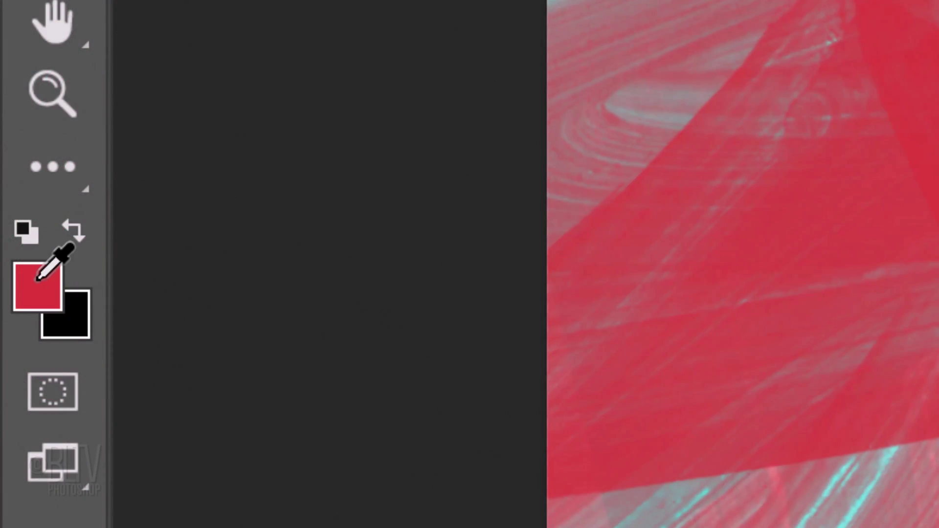
click(38, 286)
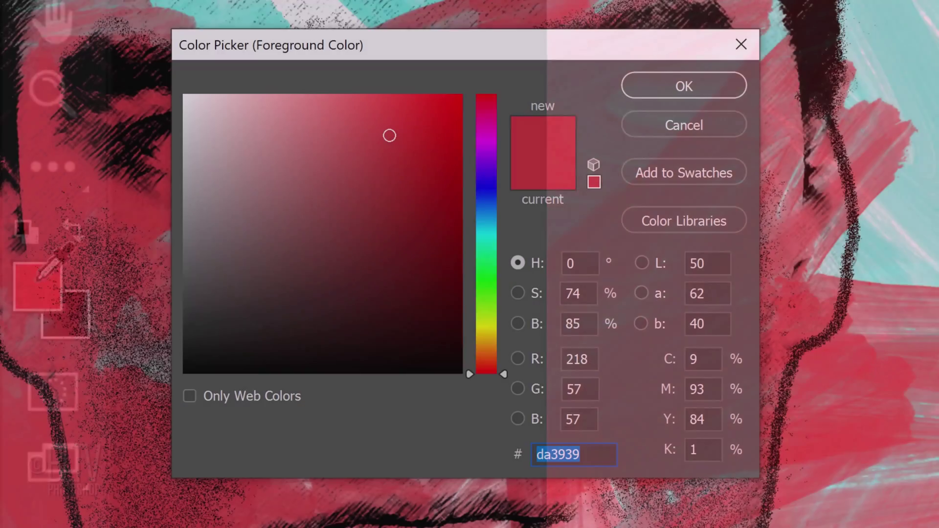